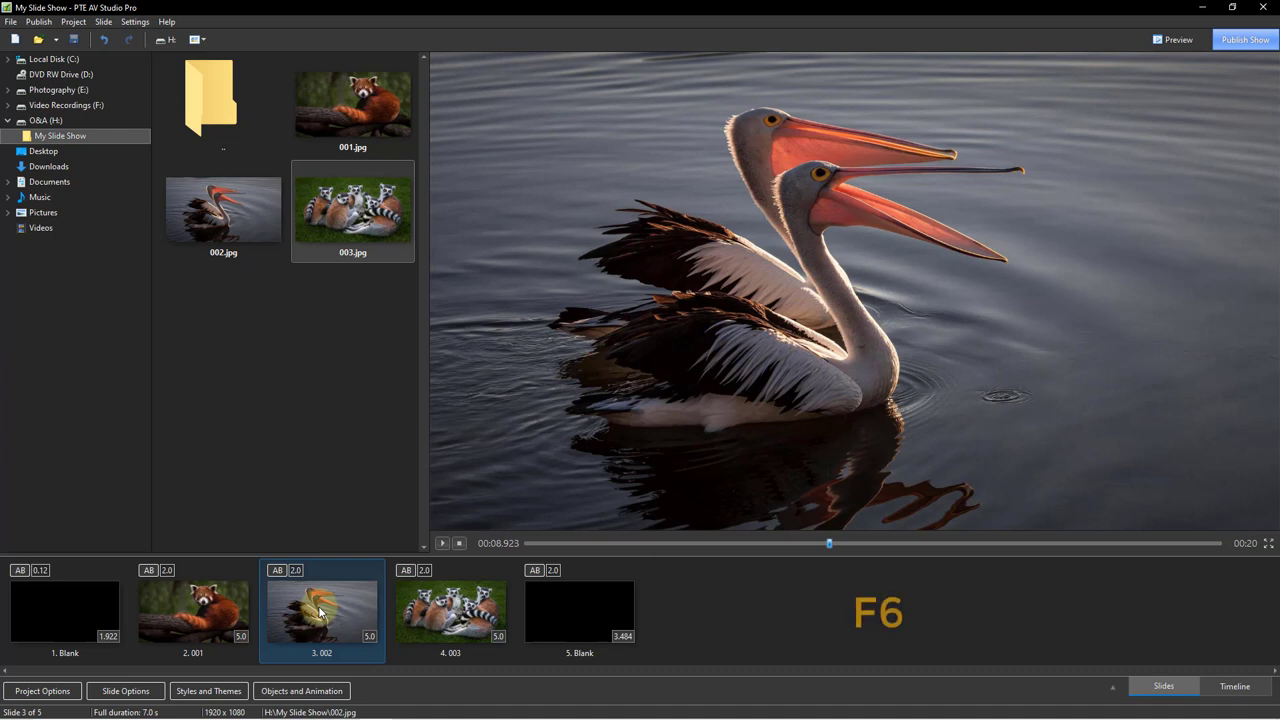
{"action": "key", "text": "F6"}
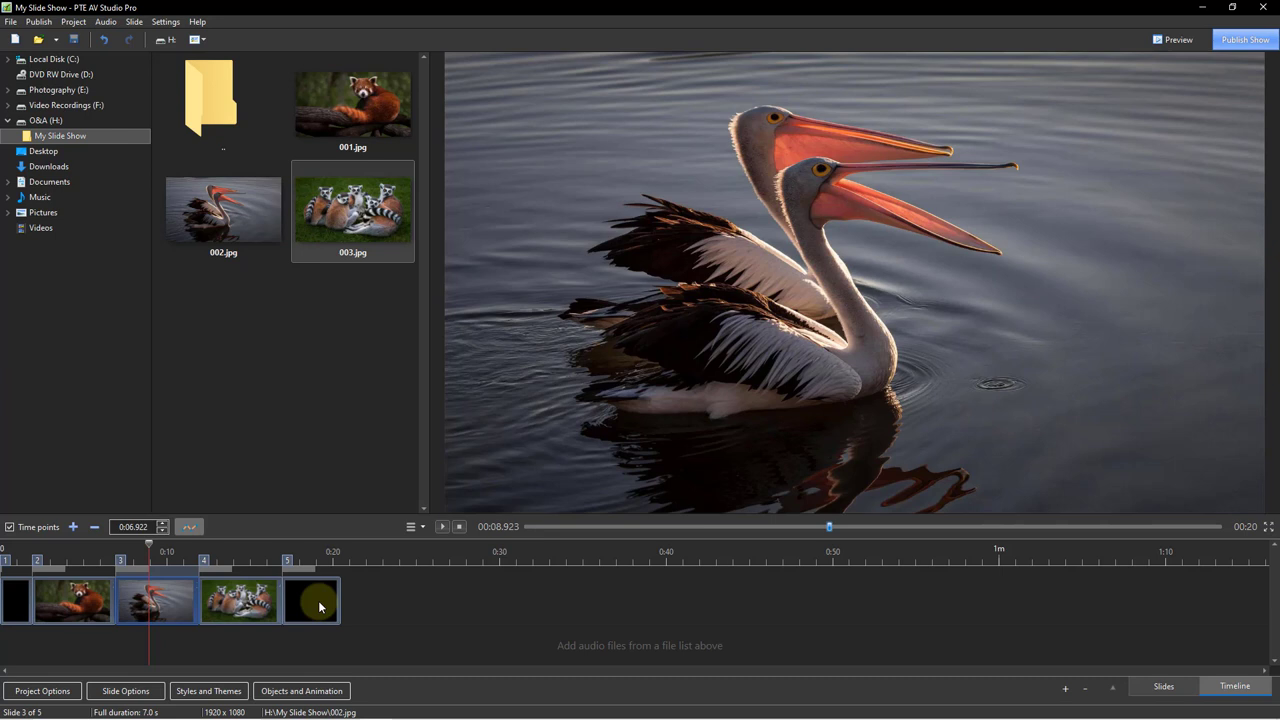
{"action": "double_click", "coordinate": [320, 606]}
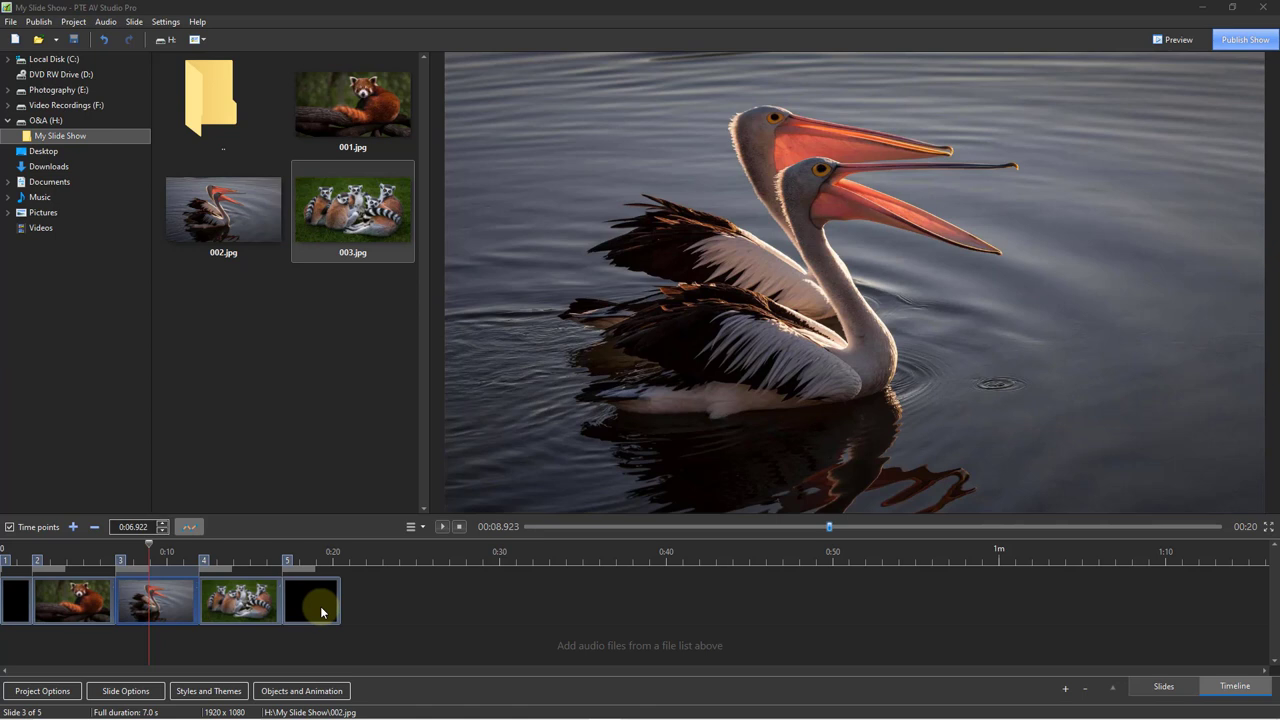
Step: Back in the slide thumbnails, change the pelican slide's duration from 5 to 8 seconds
{"action": "key", "text": "F6"}
{"action": "key", "text": "Tab"}
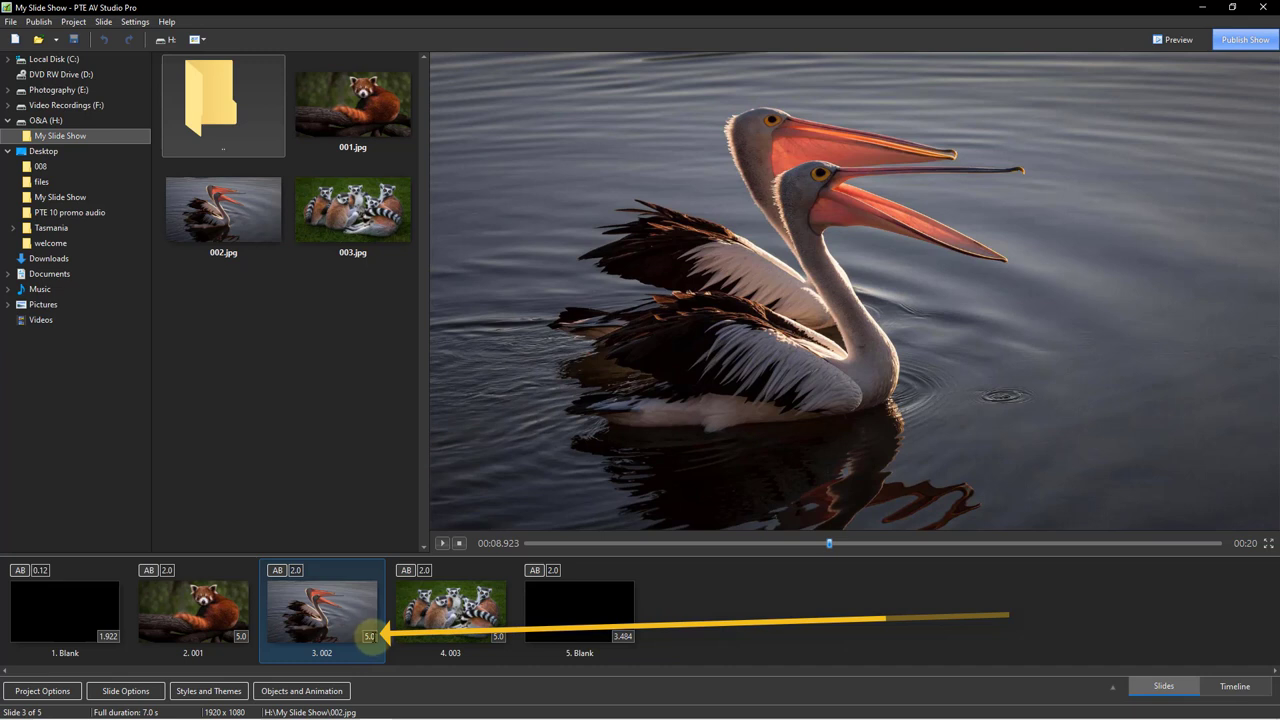
{"action": "left_click", "coordinate": [369, 638]}
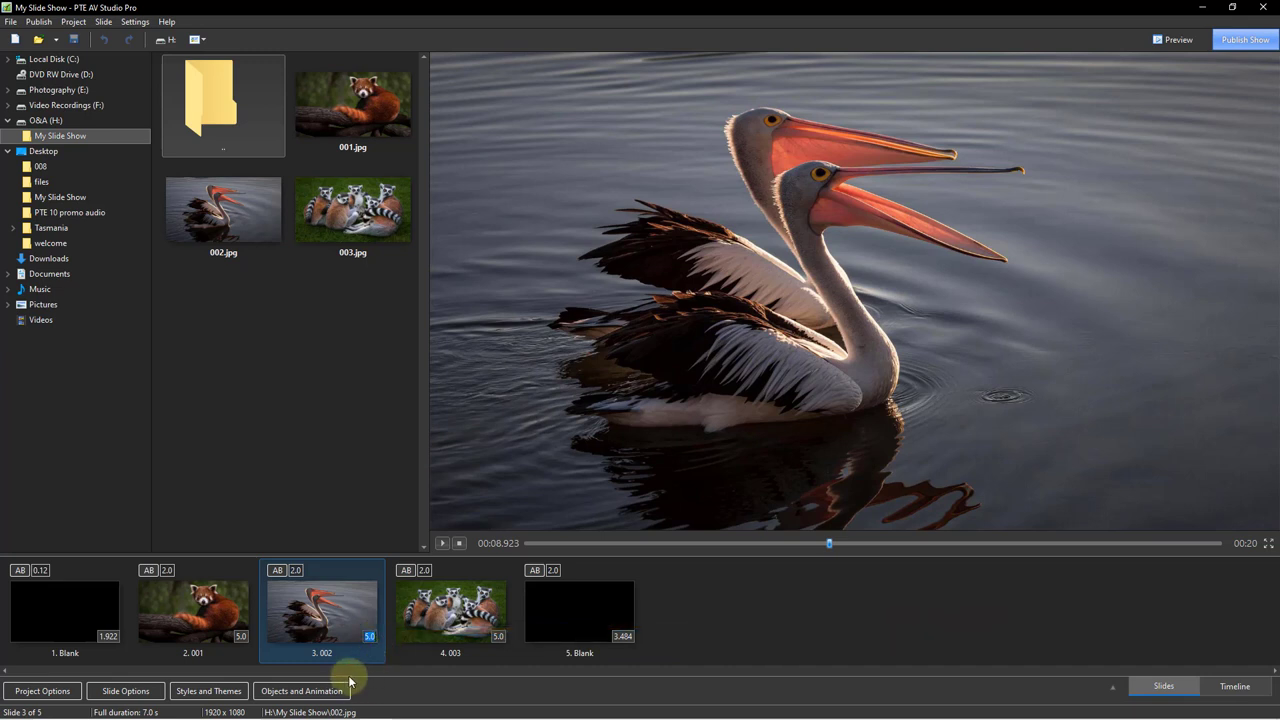
{"action": "type", "text": "8"}
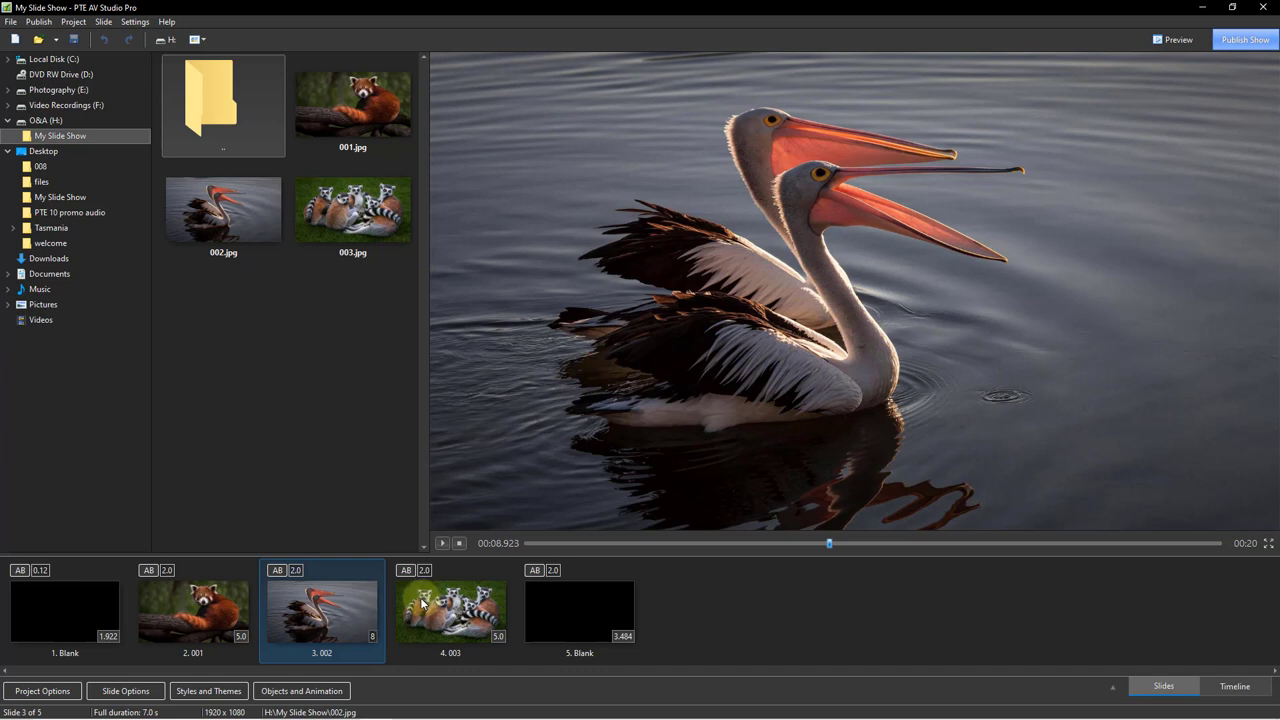
Step: Select the pelican slide and show the slides as a timeline
{"action": "left_click", "coordinate": [330, 606]}
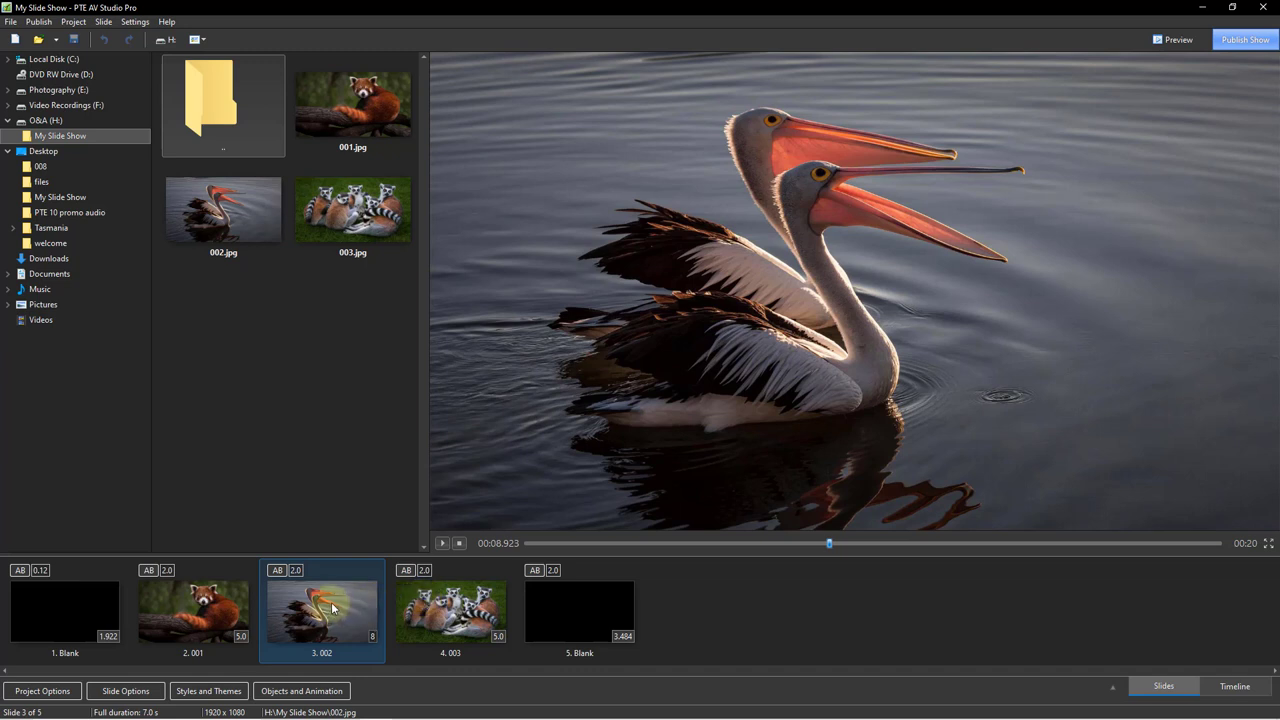
{"action": "key", "text": "Tab"}
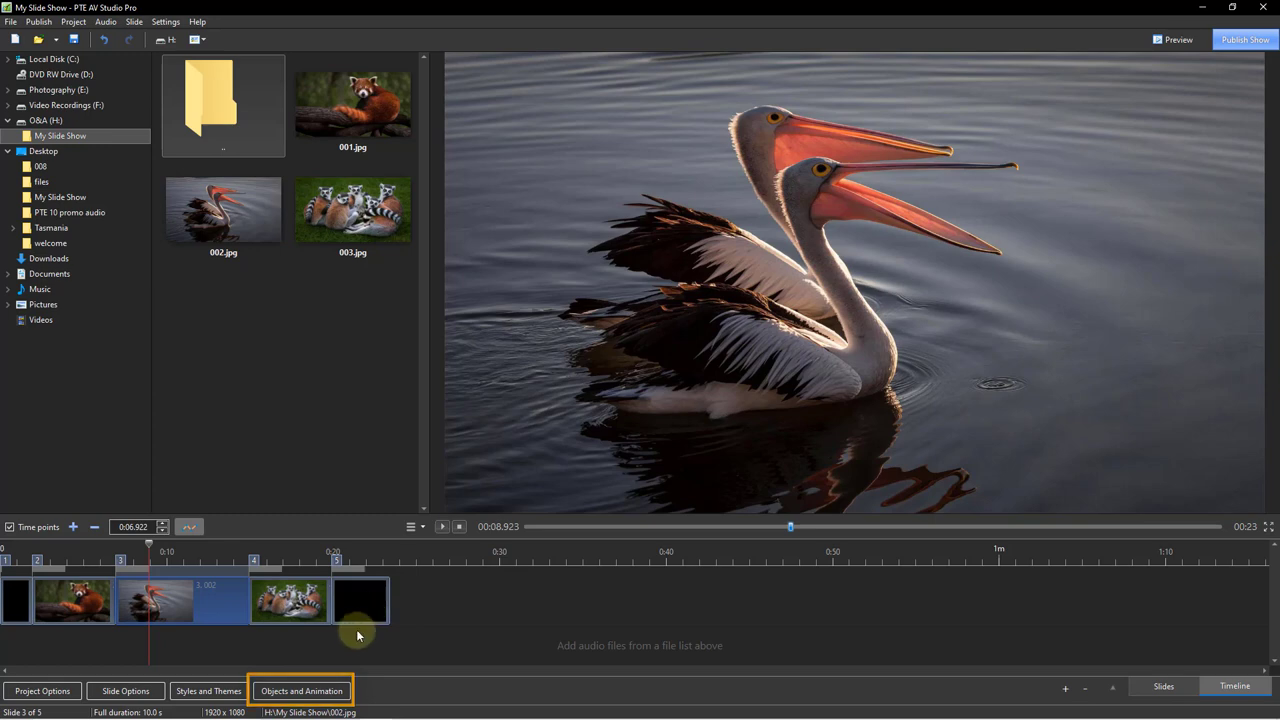
Step: Open the pelican slide (3 of 5) in the Objects and Animation editor
{"action": "left_click", "coordinate": [303, 691]}
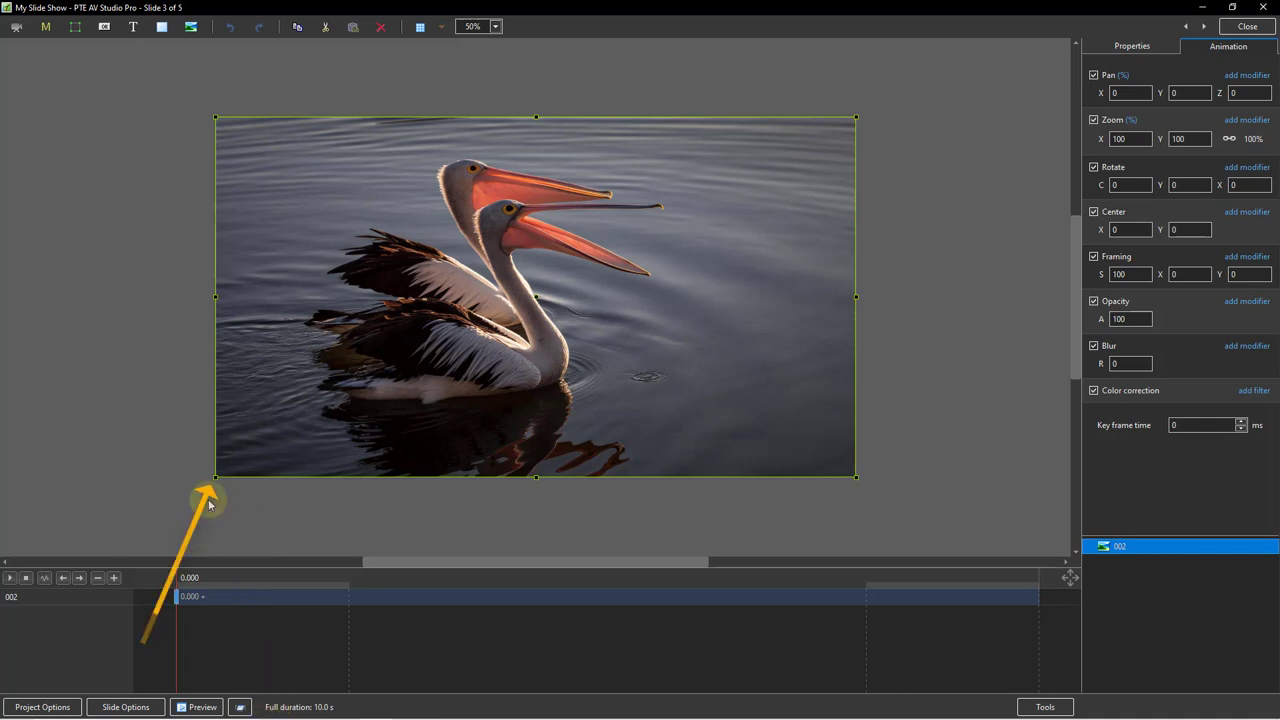
Step: Shrink the pelican image by a corner handle, then undo it to restore 100% zoom
{"action": "left_click_drag", "start_coordinate": [212, 480], "coordinate": [408, 350]}
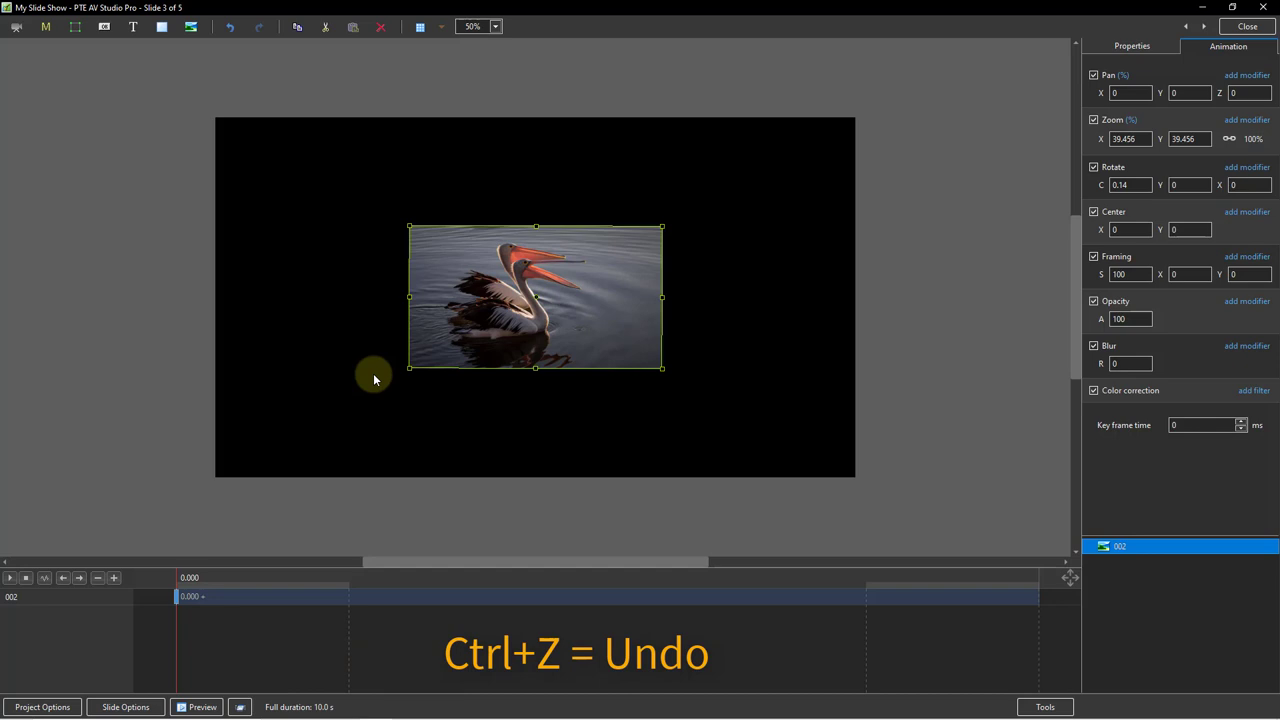
{"action": "key", "text": "ctrl+z"}
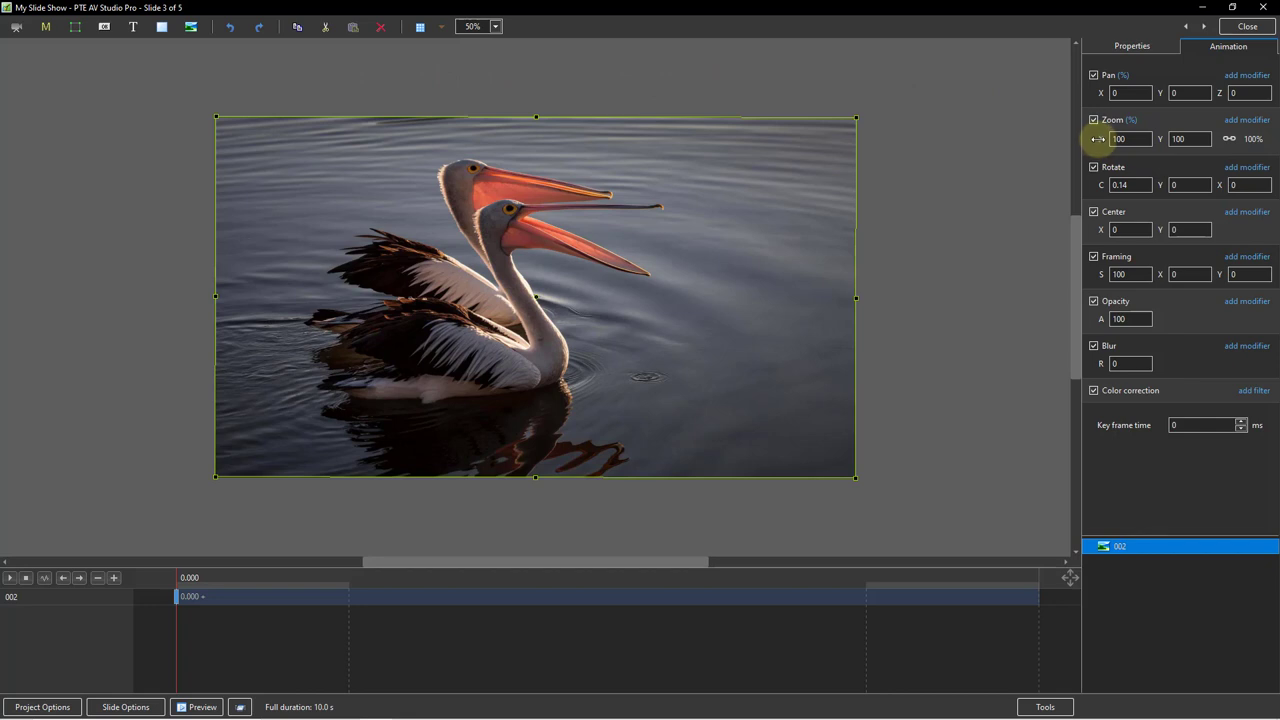
Step: Set the pelican image's zoom to 31% on both axes, centred on the slide
{"action": "left_click_drag", "start_coordinate": [1099, 139], "coordinate": [1058, 140]}
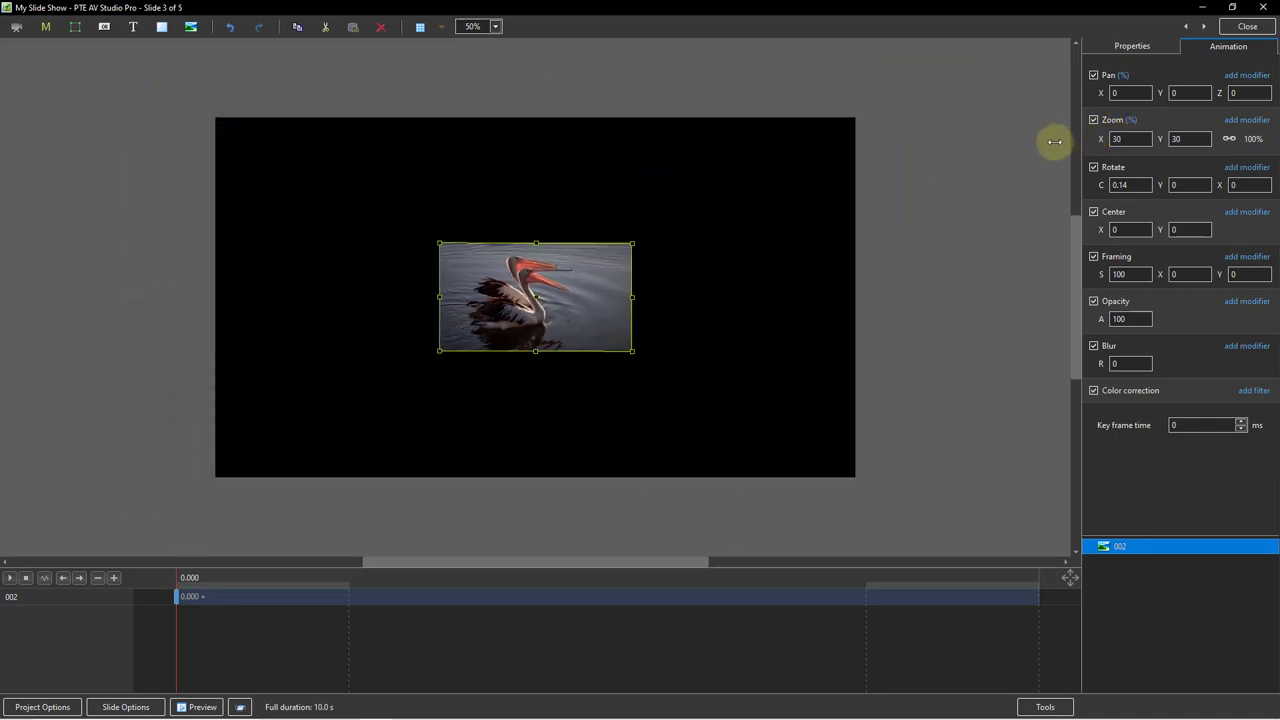
{"action": "left_click_drag", "start_coordinate": [1055, 141], "coordinate": [1056, 141]}
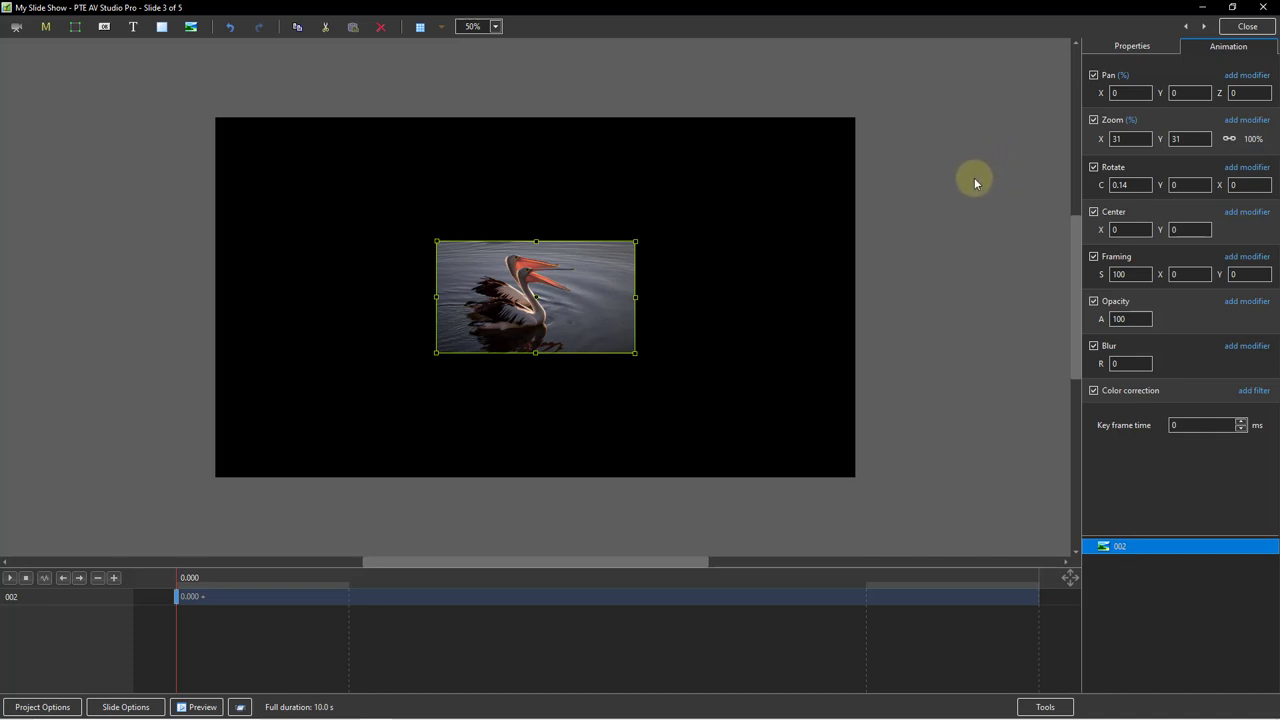
{"action": "double_click", "coordinate": [1097, 138]}
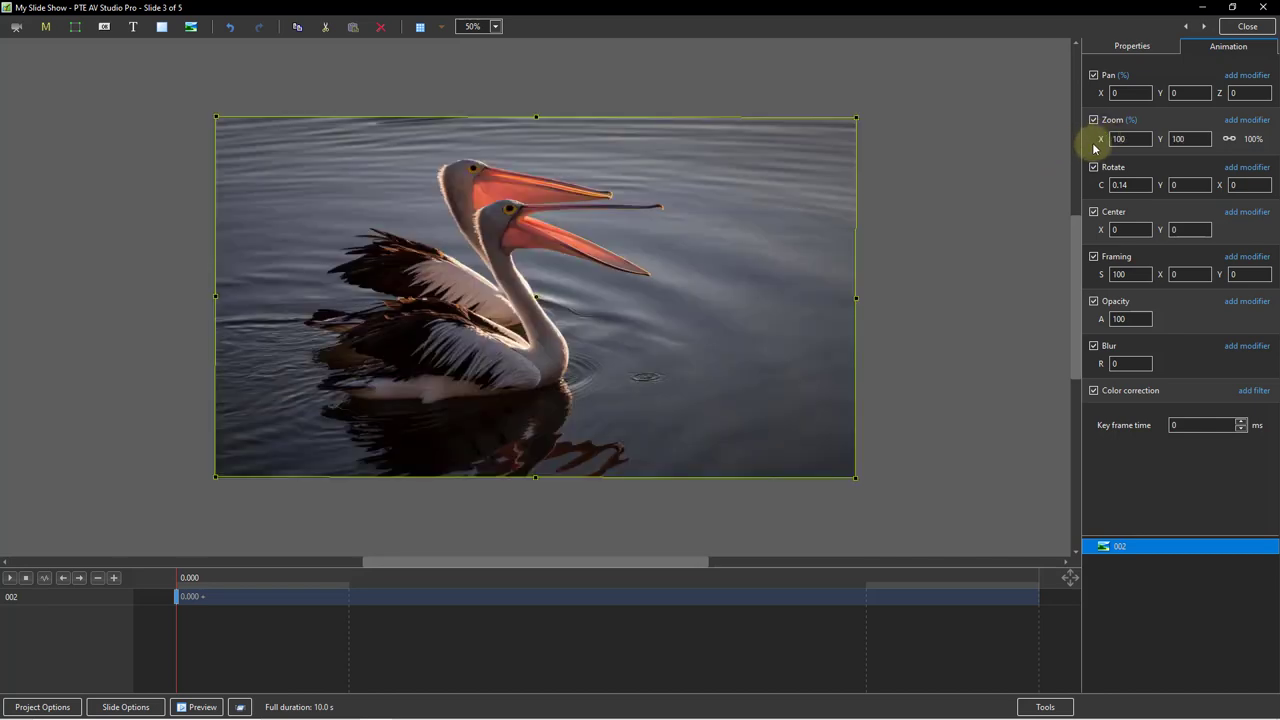
{"action": "left_click_drag", "start_coordinate": [1095, 141], "coordinate": [1051, 144]}
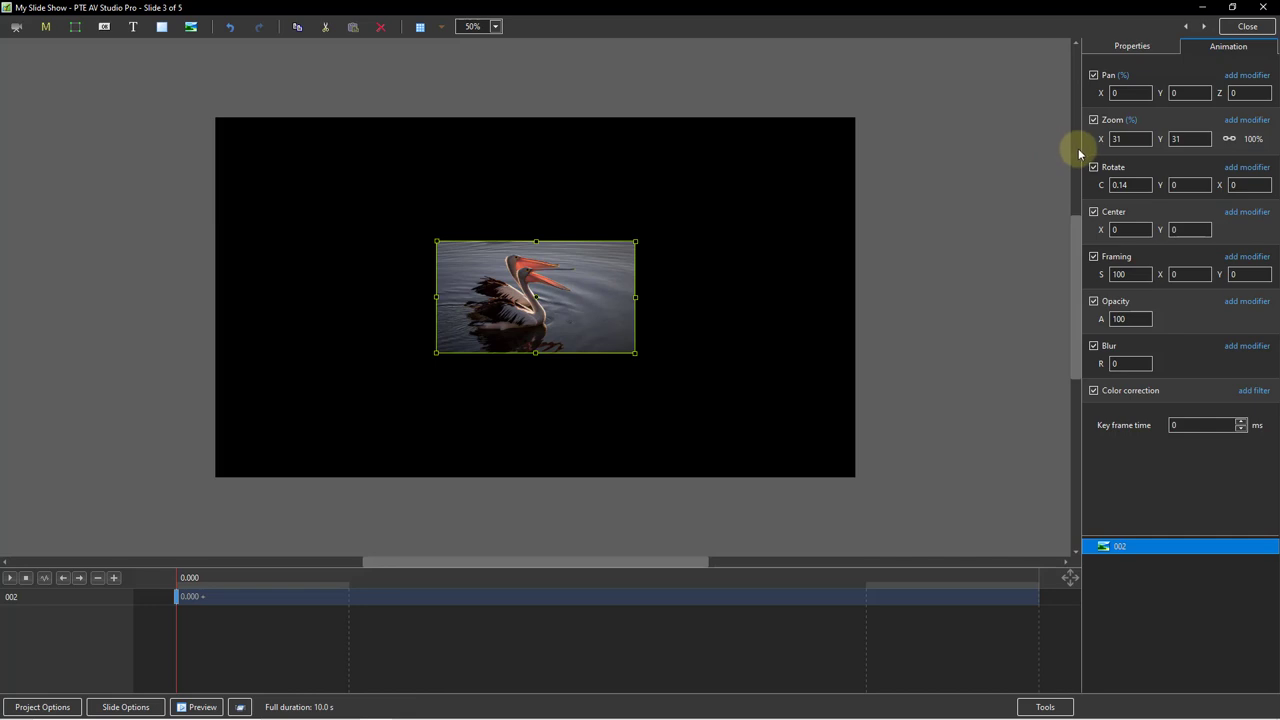
Step: Rotate the pelican image to -7 degrees
{"action": "left_click", "coordinate": [1121, 188]}
{"action": "mouse_move", "coordinate": [1100, 185]}
{"action": "left_mouse_down"}
{"action": "mouse_move", "coordinate": [1094, 194]}
{"action": "mouse_move", "coordinate": [1143, 223]}
{"action": "mouse_move", "coordinate": [1101, 186]}
{"action": "left_mouse_up"}
{"action": "left_click", "coordinate": [1127, 185]}
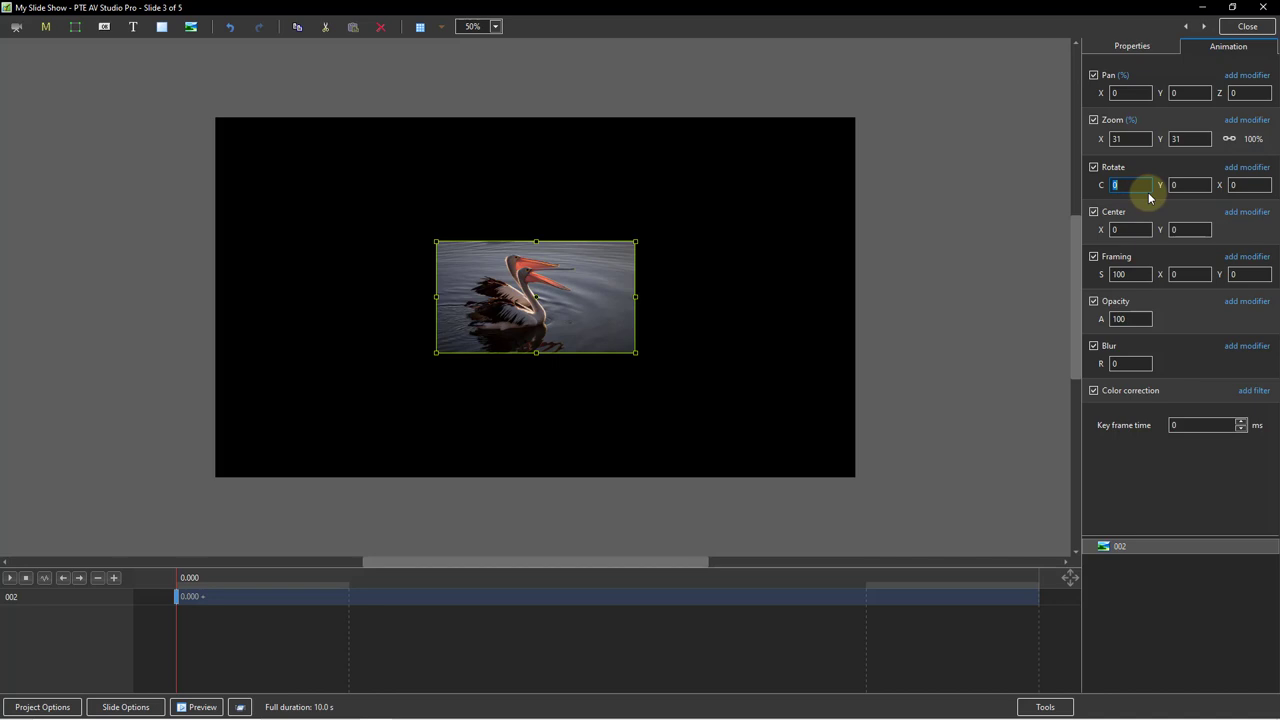
{"action": "type", "text": "-2"}
{"action": "key", "text": "Down"}
{"action": "key", "text": "Down"}
{"action": "key", "text": "Down"}
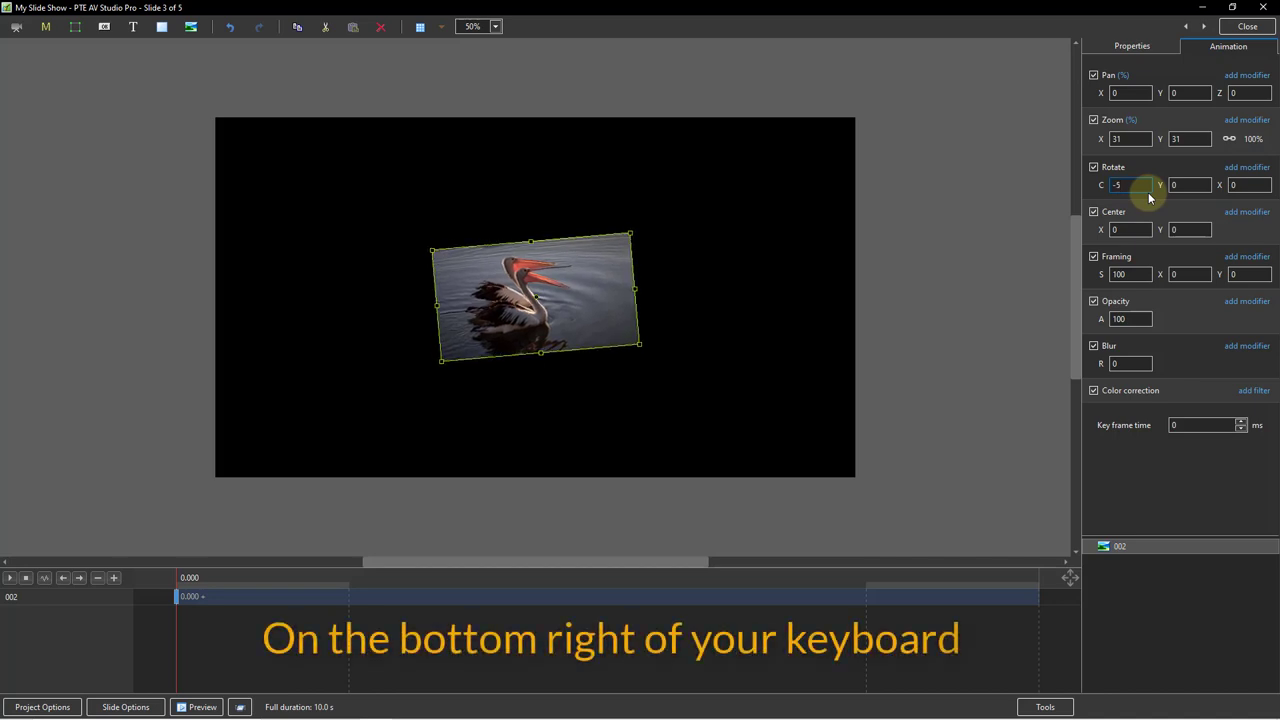
{"action": "key", "text": "Down"}
{"action": "key", "text": "Down"}
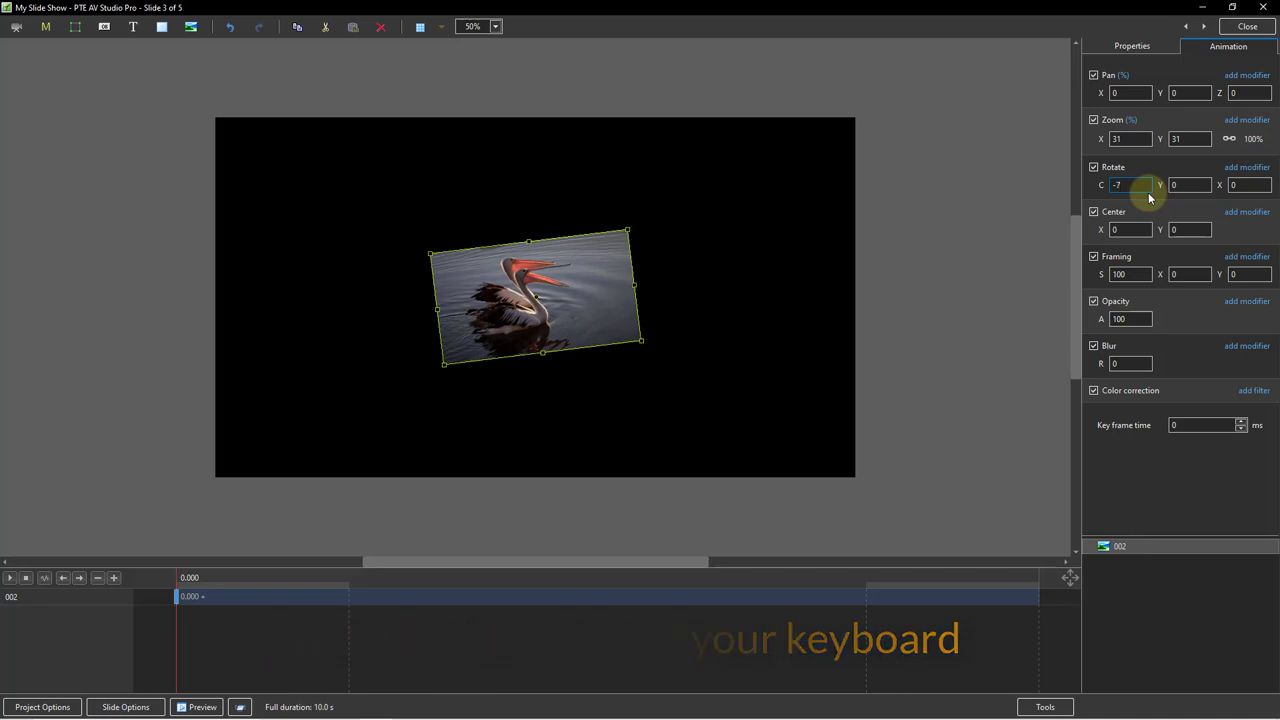
{"action": "key", "text": "Return"}
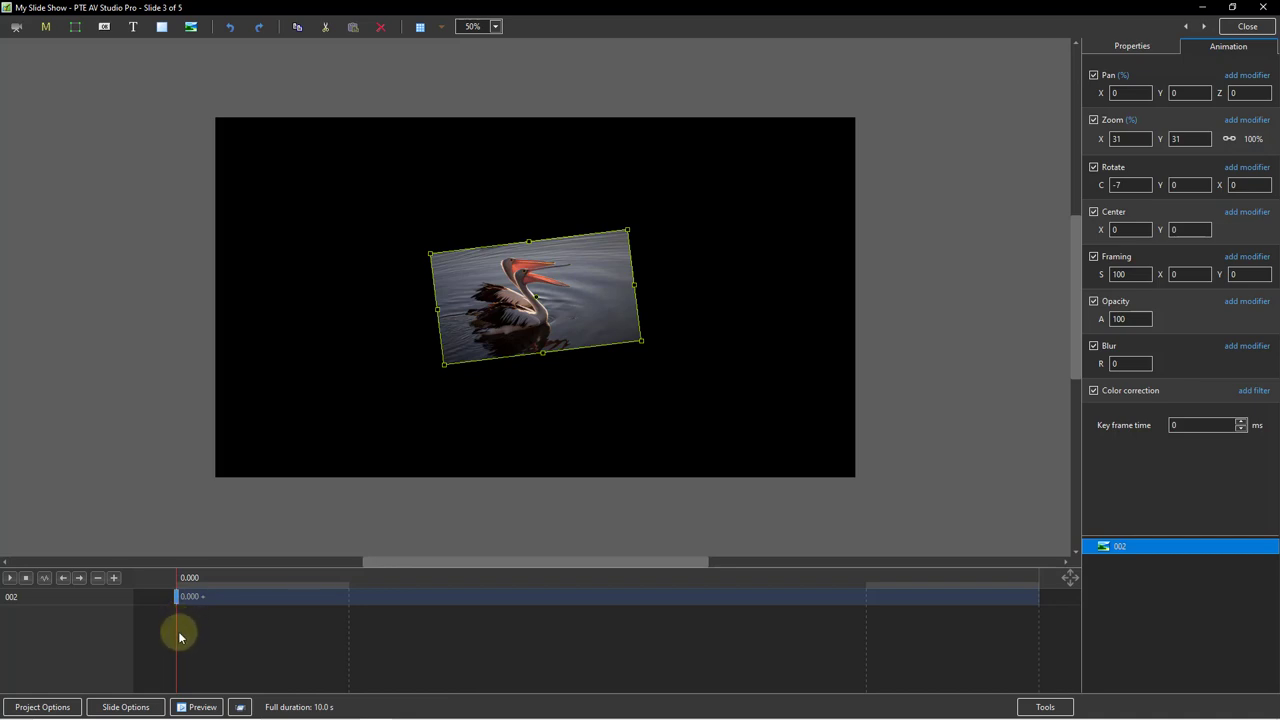
Step: Drag the pelican's keyframe to 3030 ms (3.030 s) on the slide timeline
{"action": "left_click_drag", "start_coordinate": [176, 596], "coordinate": [438, 617]}
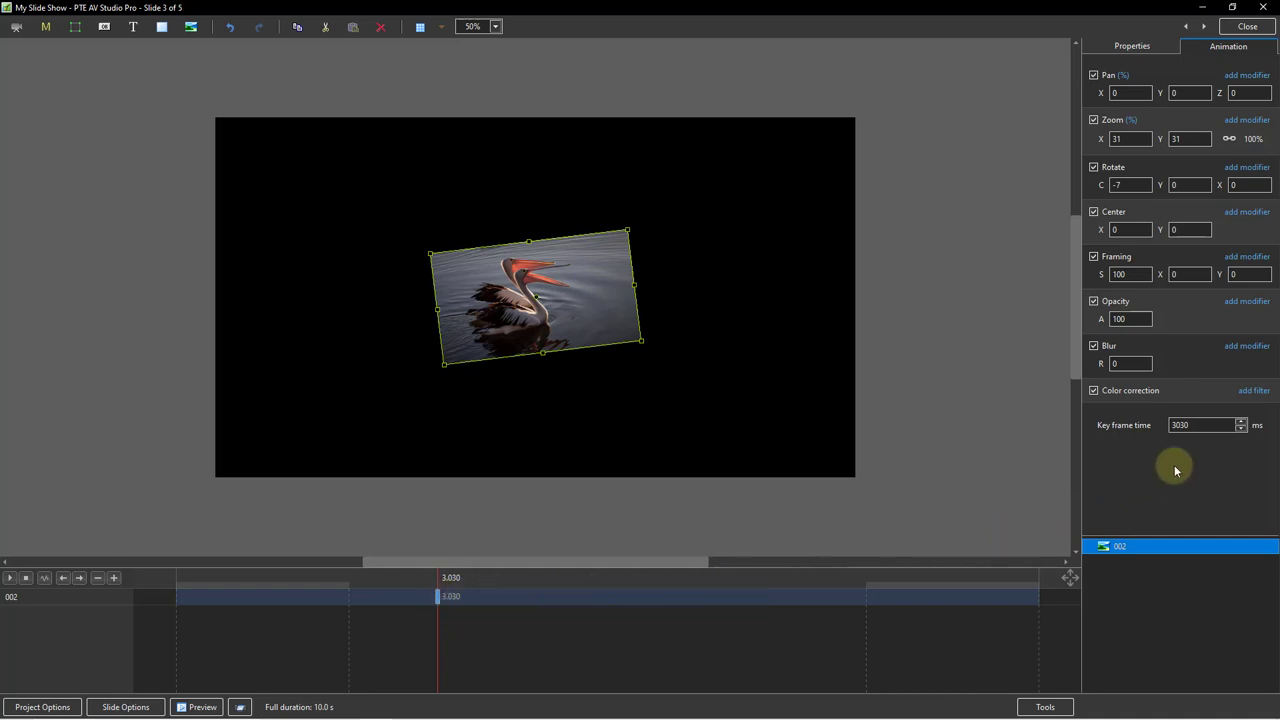
Step: Try keyframe times of 4000 and 3000 ms, then drag the keyframe back to 0 ms
{"action": "double_click", "coordinate": [1180, 424]}
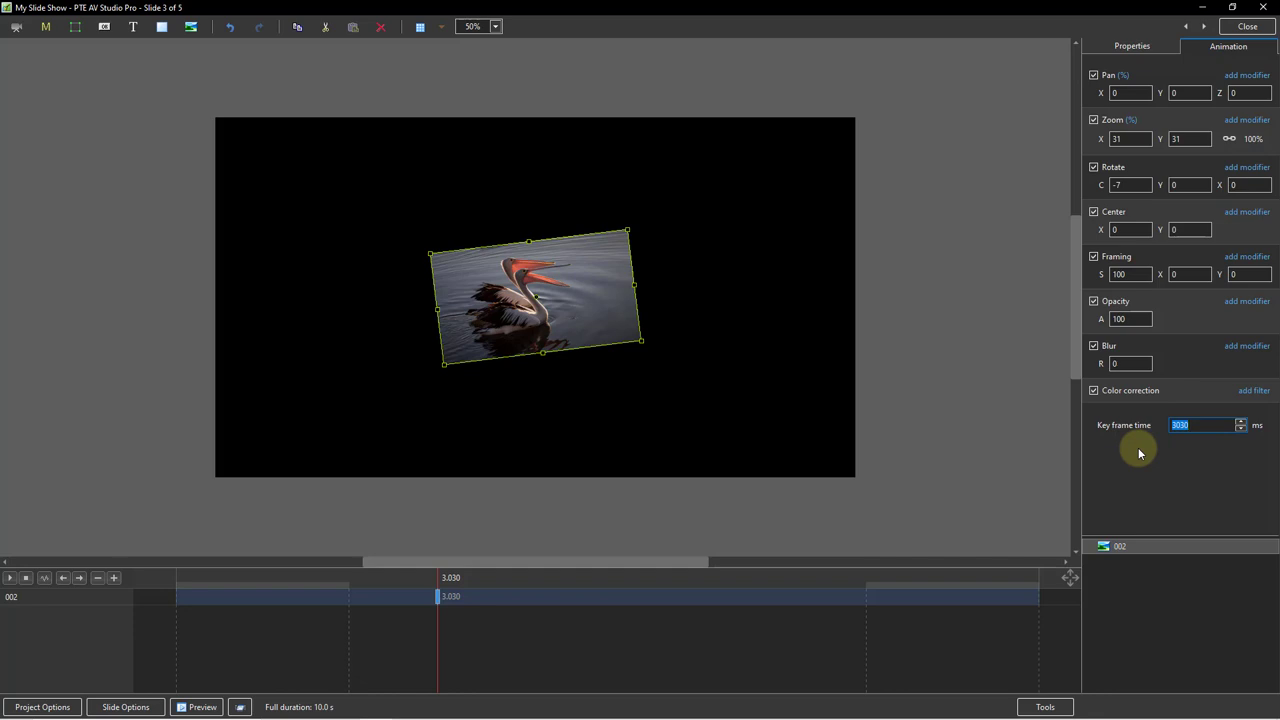
{"action": "type", "text": "400"}
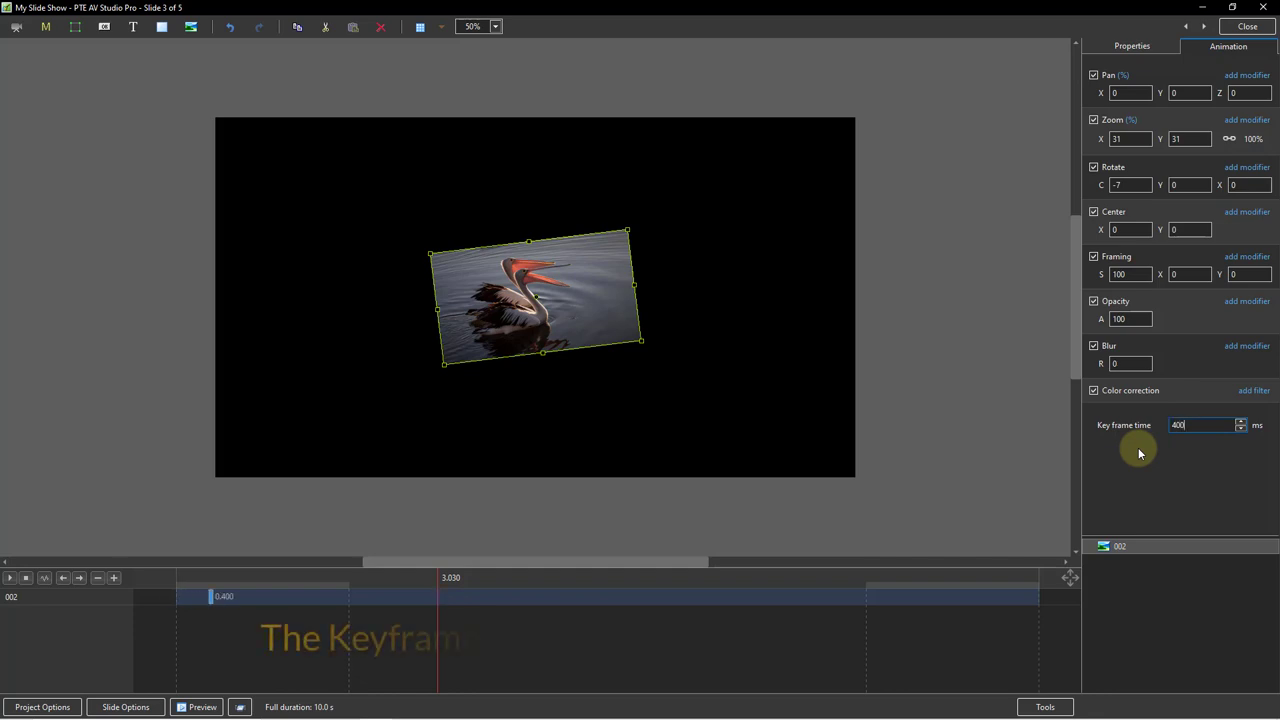
{"action": "type", "text": "0"}
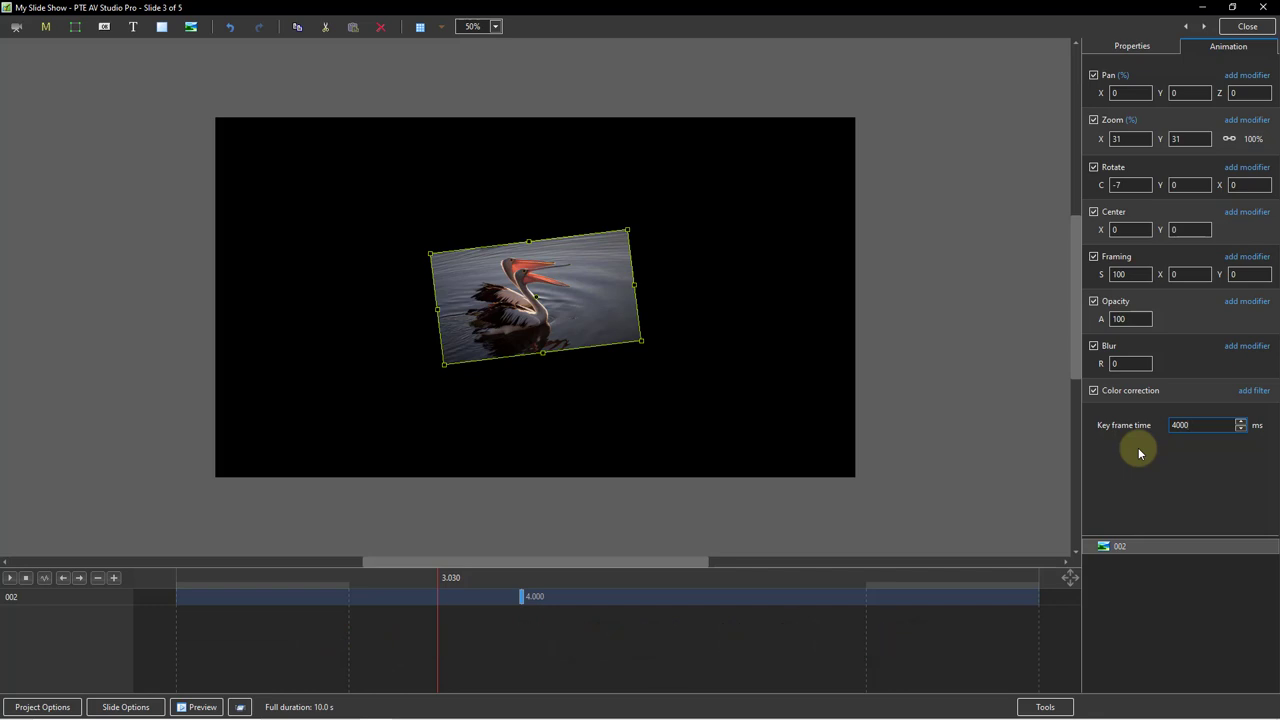
{"action": "key", "text": "BackSpace"}
{"action": "key", "text": "BackSpace"}
{"action": "key", "text": "BackSpace"}
{"action": "key", "text": "BackSpace"}
{"action": "type", "text": "3000"}
{"action": "key", "text": "Return"}
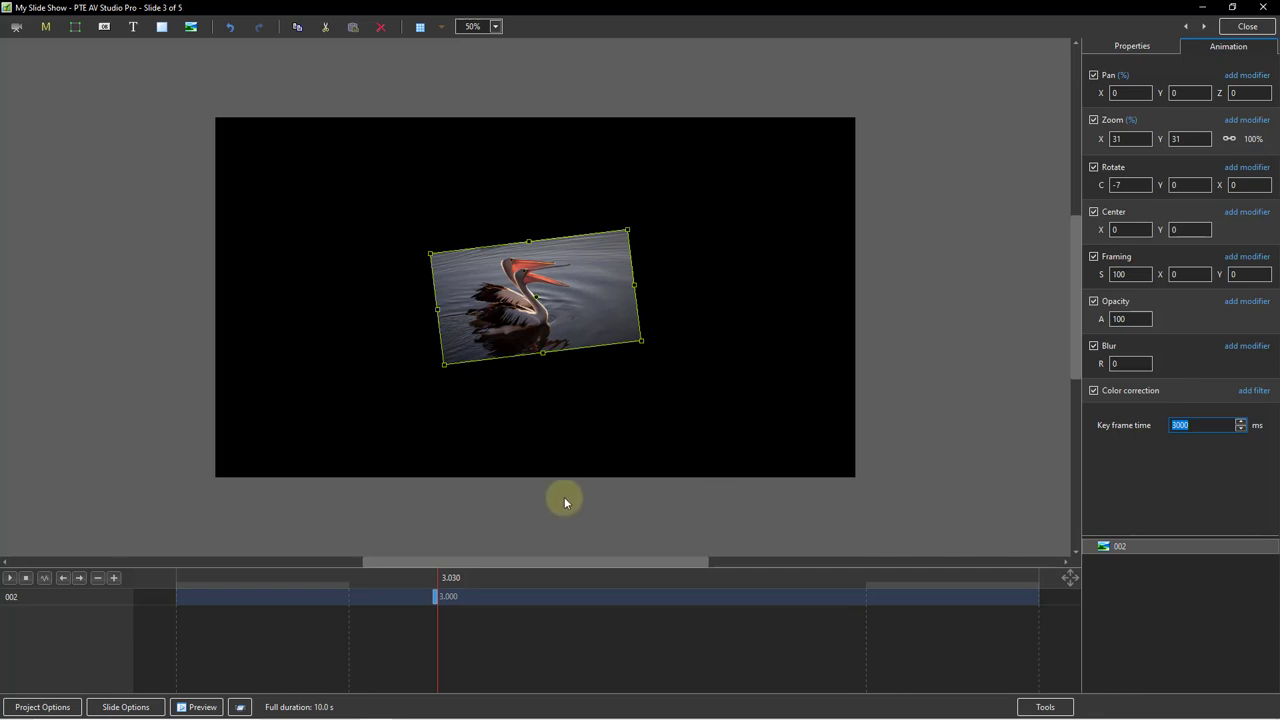
{"action": "mouse_move", "coordinate": [435, 597]}
{"action": "left_mouse_down"}
{"action": "mouse_move", "coordinate": [335, 608]}
{"action": "mouse_move", "coordinate": [176, 598]}
{"action": "left_mouse_up"}
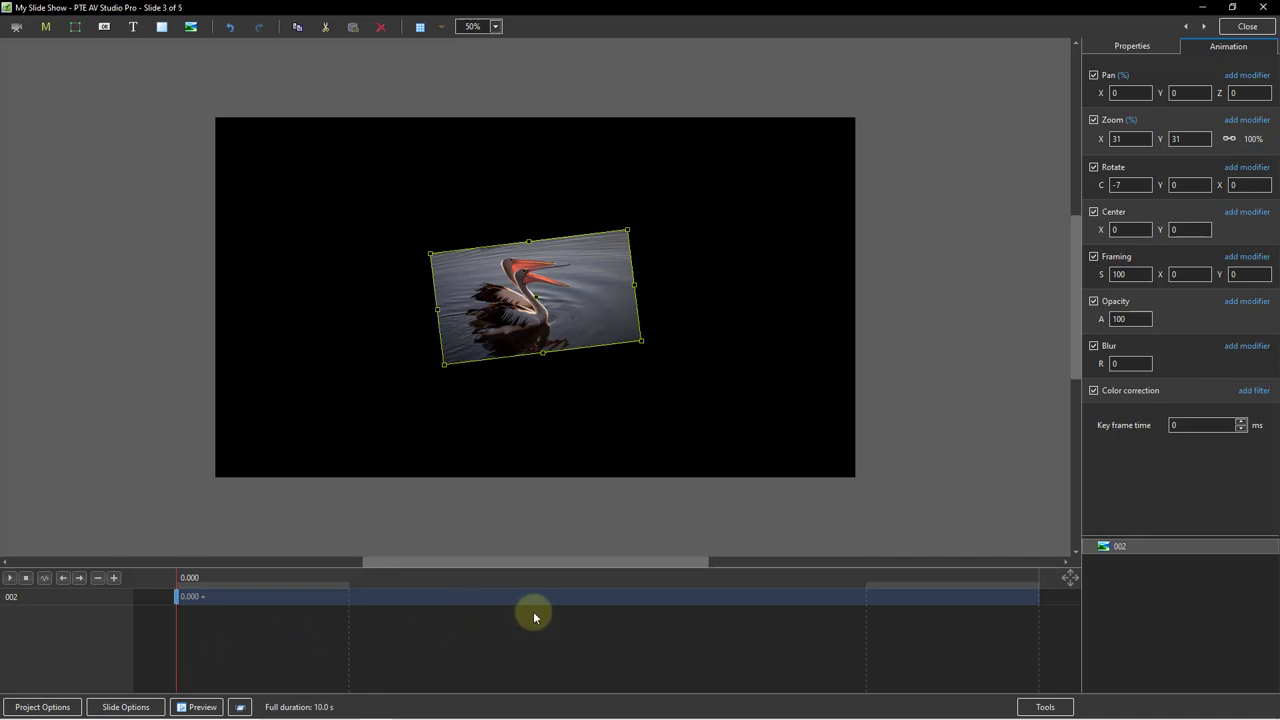
Step: Add a second keyframe to the pelican image at 4.946 seconds
{"action": "left_click", "coordinate": [604, 578]}
{"action": "right_click", "coordinate": [604, 592]}
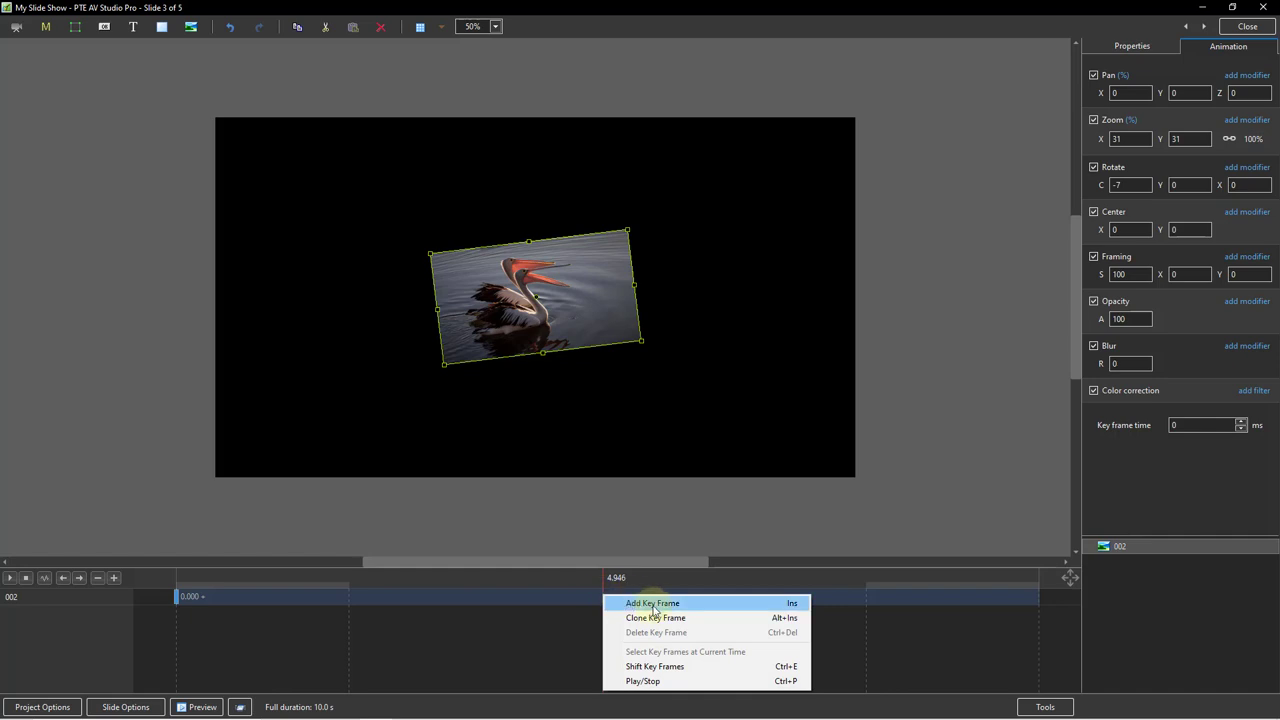
{"action": "left_click", "coordinate": [648, 604]}
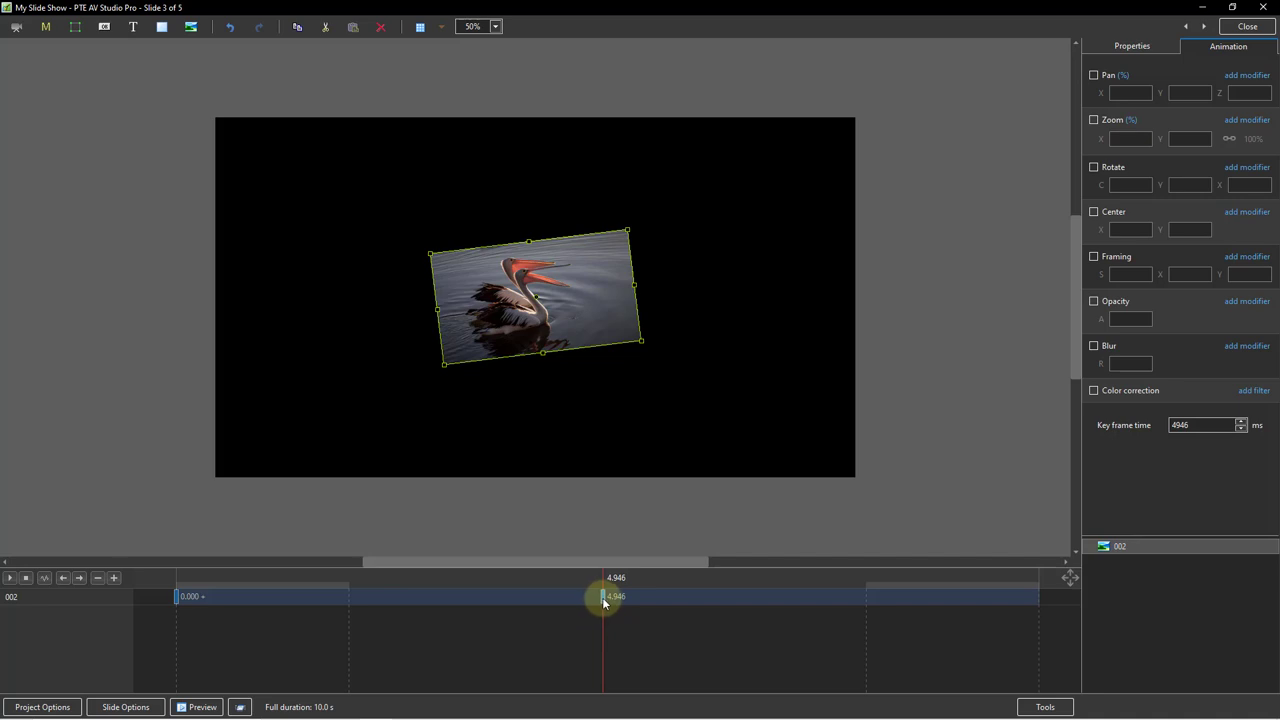
Step: Move the pelican's second keyframe from 4946 ms to exactly 6000 ms
{"action": "left_click_drag", "start_coordinate": [607, 597], "coordinate": [1040, 608]}
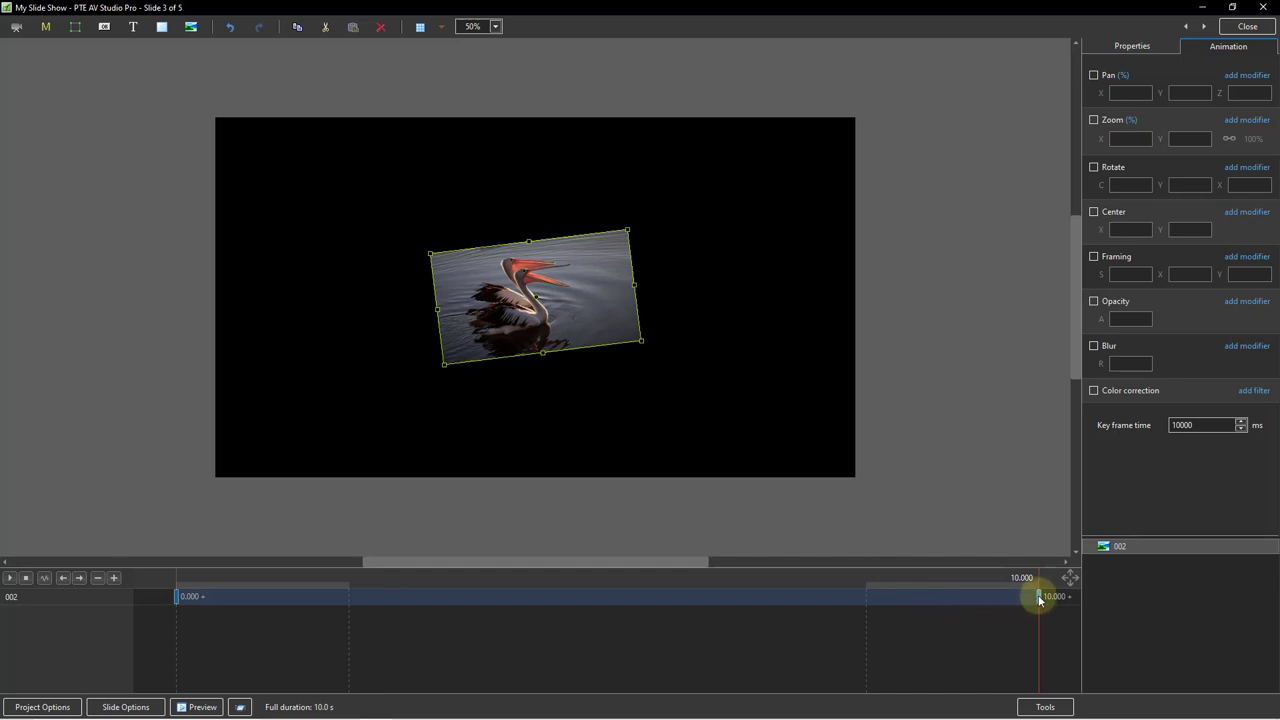
{"action": "double_click", "coordinate": [1203, 425]}
{"action": "type", "text": "6000"}
Step: At the 6.000 key frame, zoom the pelican to 76% and set its rotation to 0
{"action": "left_click", "coordinate": [692, 598]}
{"action": "left_click", "coordinate": [1094, 121]}
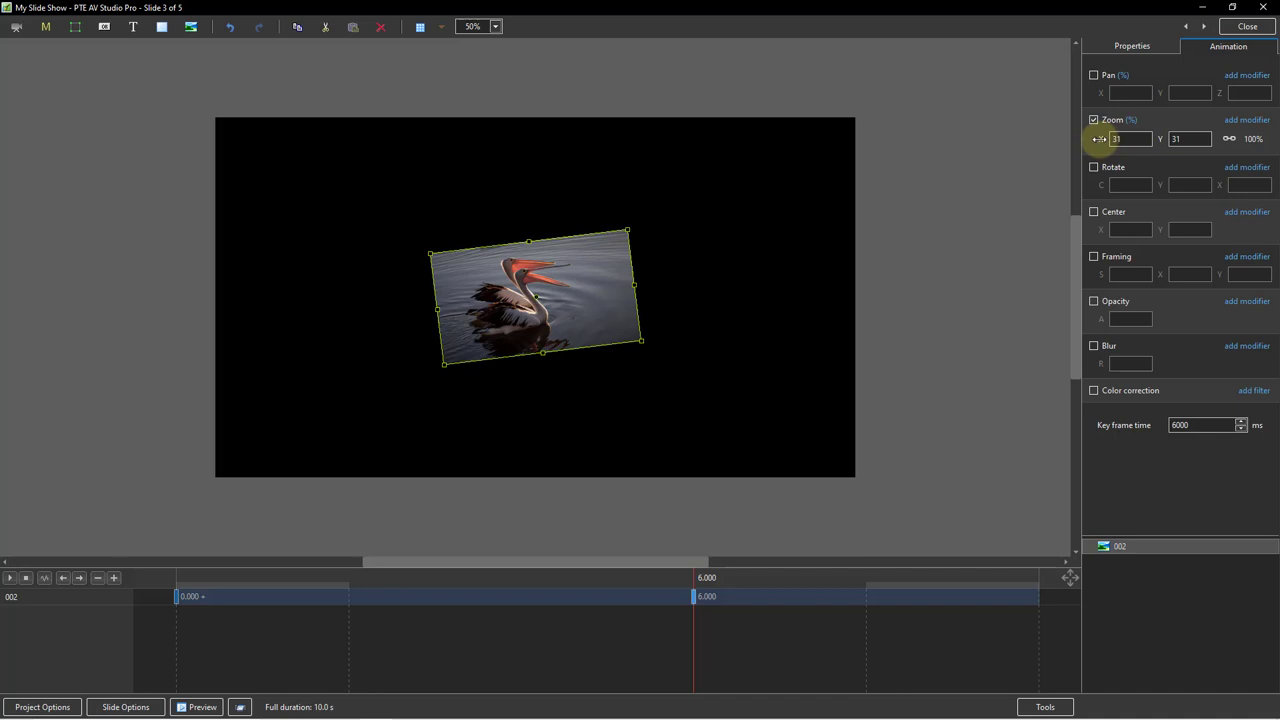
{"action": "double_click", "coordinate": [1099, 139]}
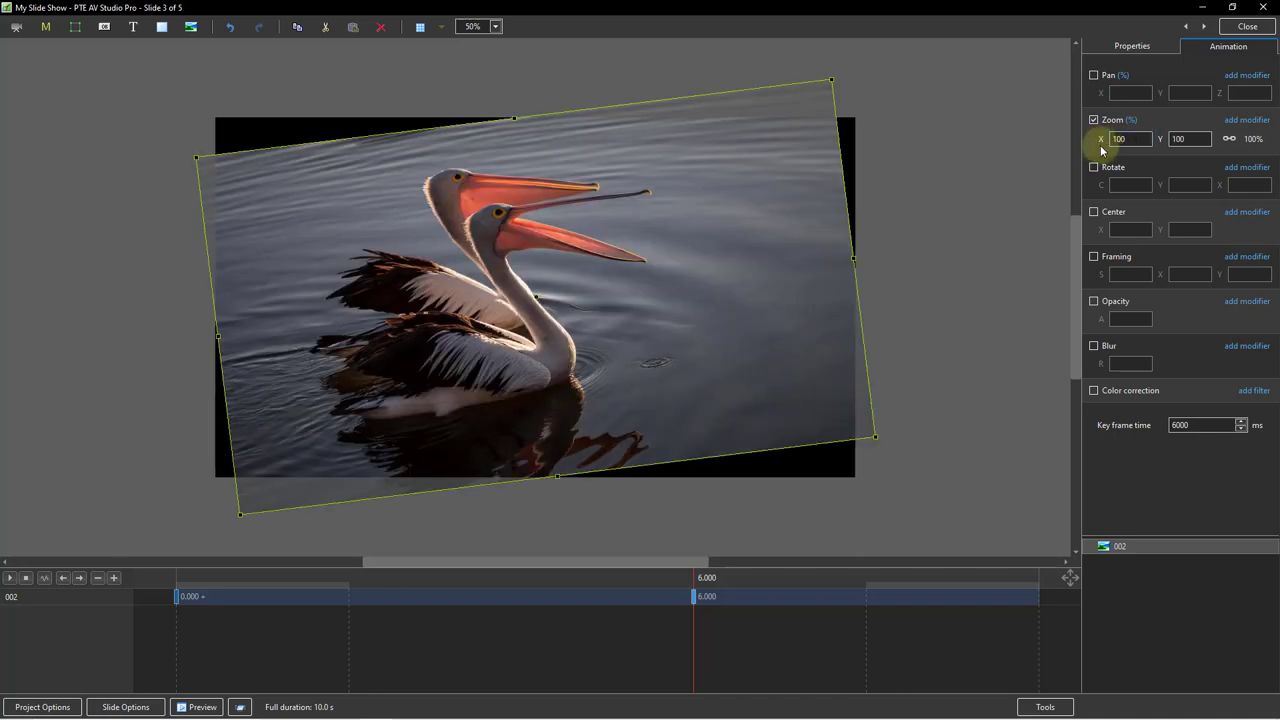
{"action": "left_click_drag", "start_coordinate": [1099, 139], "coordinate": [1087, 139]}
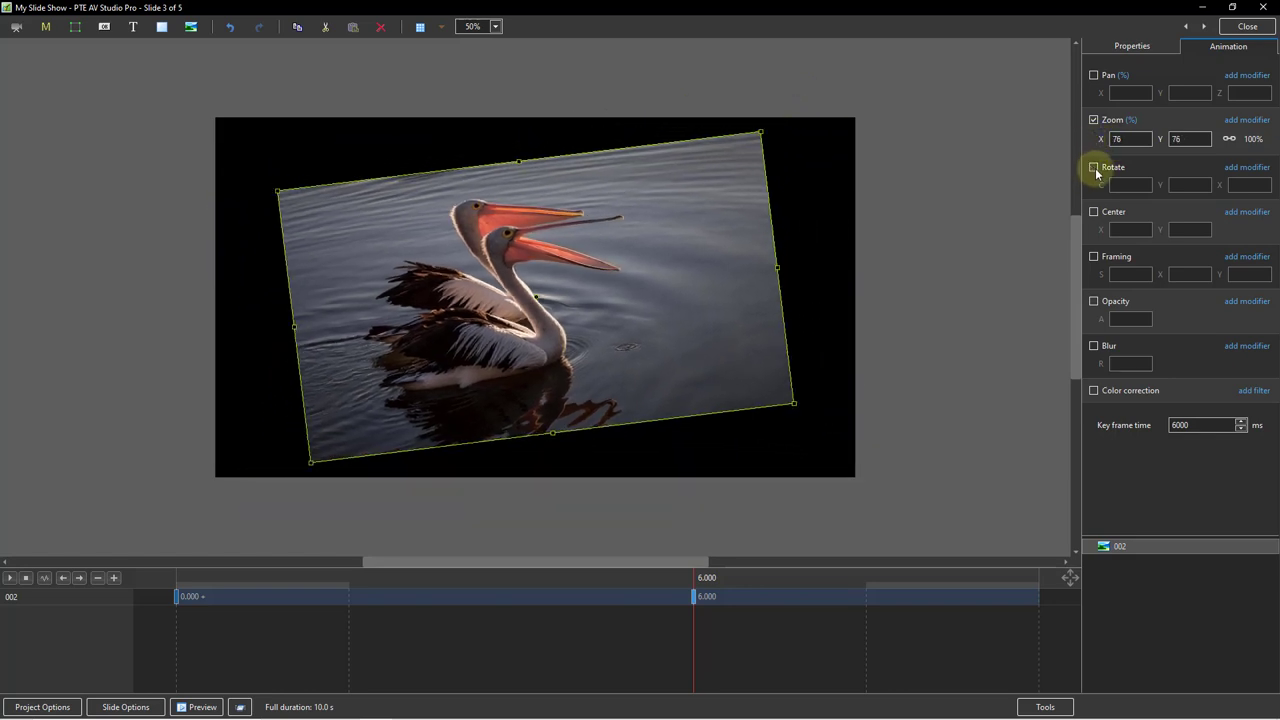
{"action": "left_click", "coordinate": [1094, 169]}
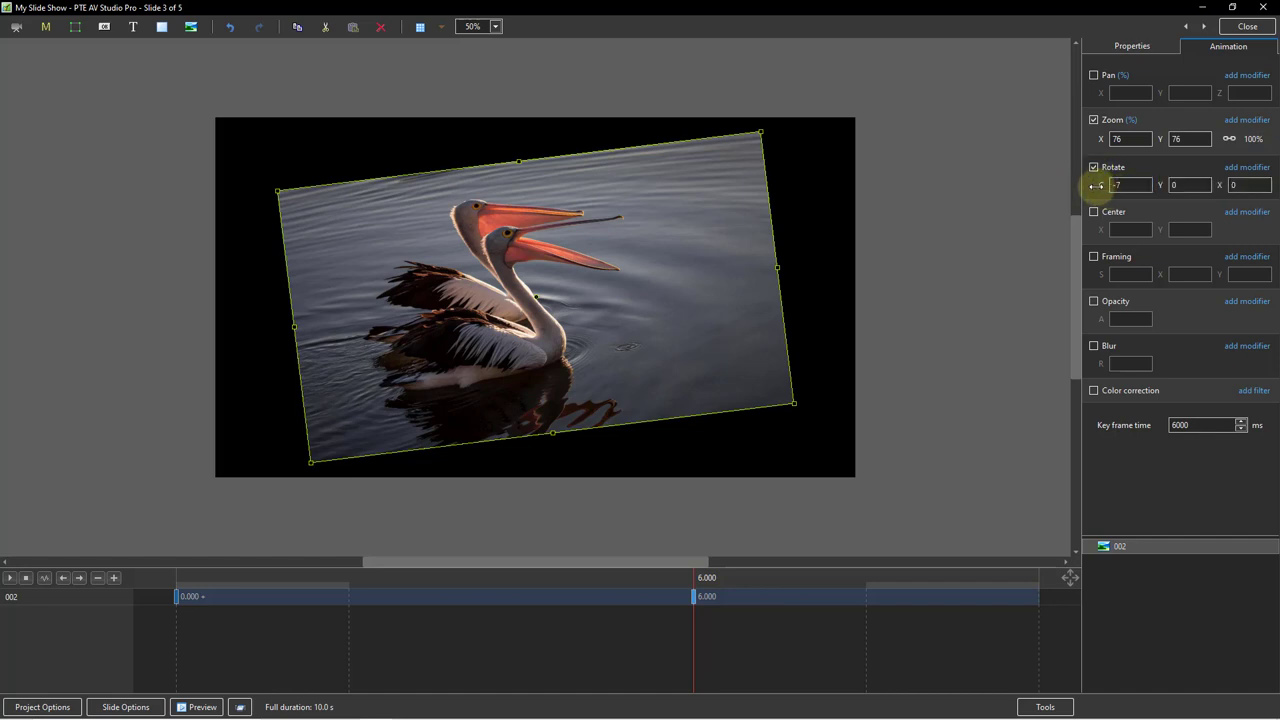
{"action": "double_click", "coordinate": [1100, 185]}
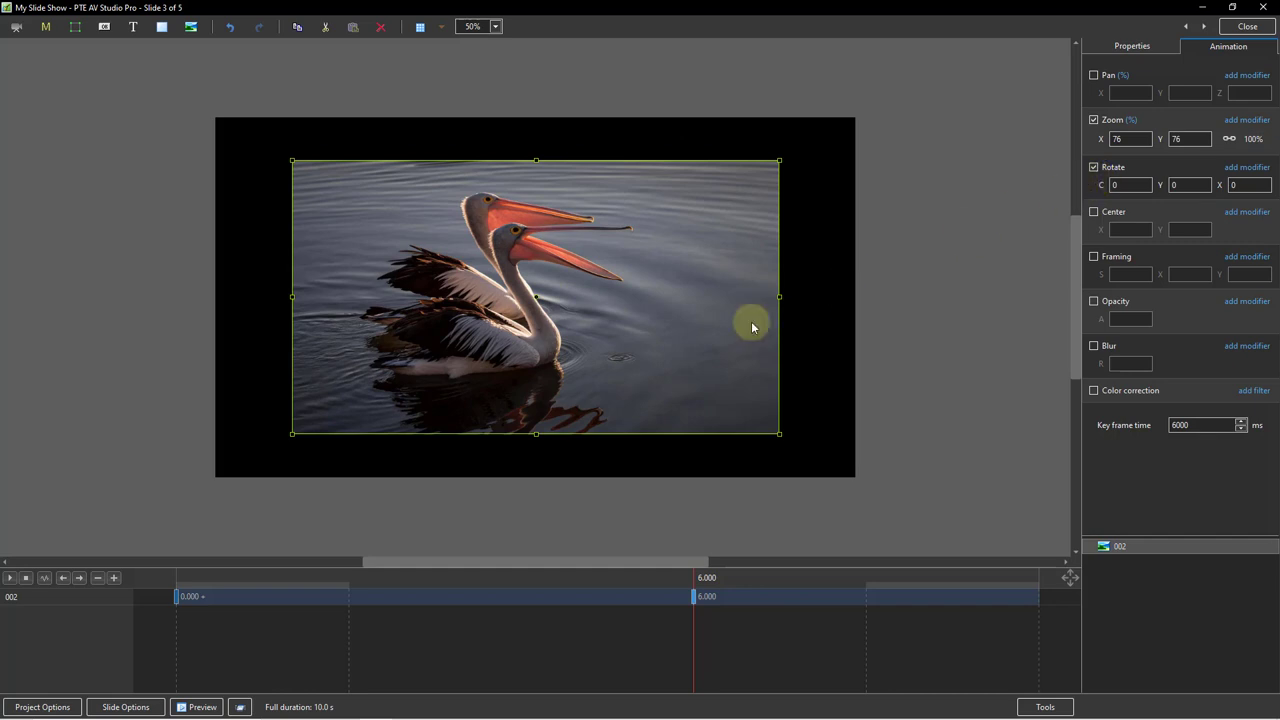
{"action": "left_click", "coordinate": [175, 597]}
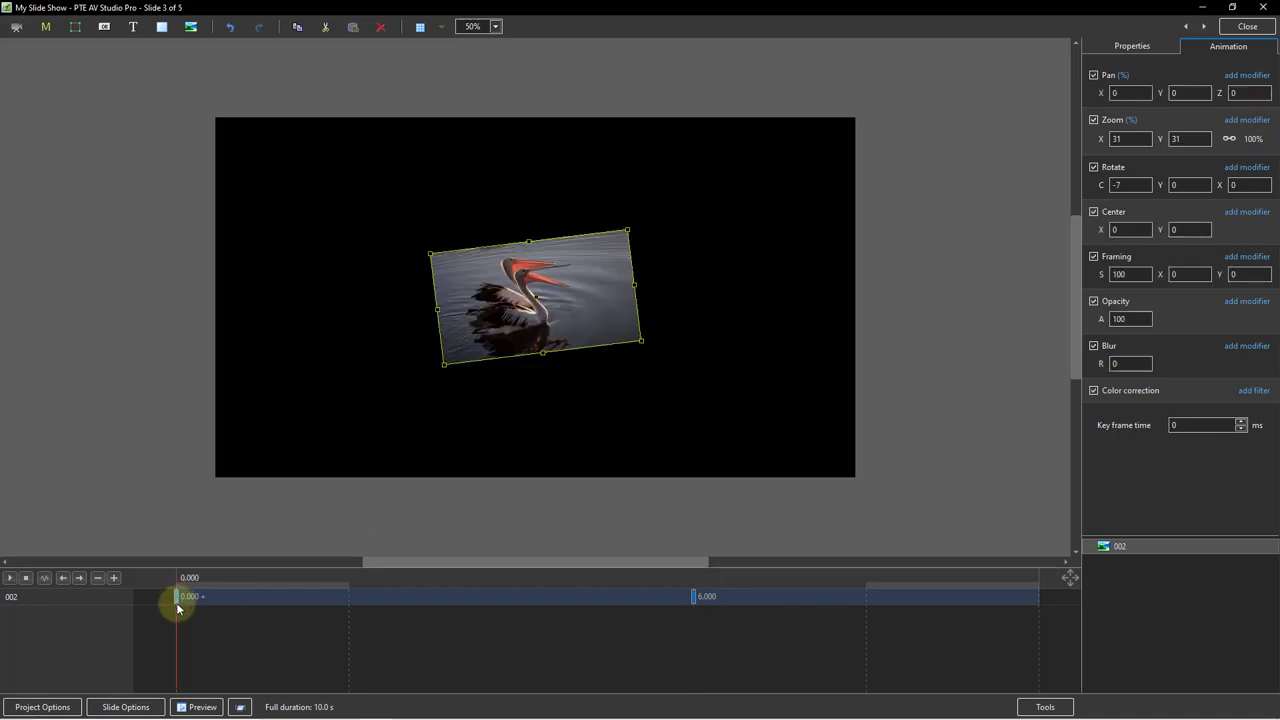
{"action": "left_click", "coordinate": [10, 580]}
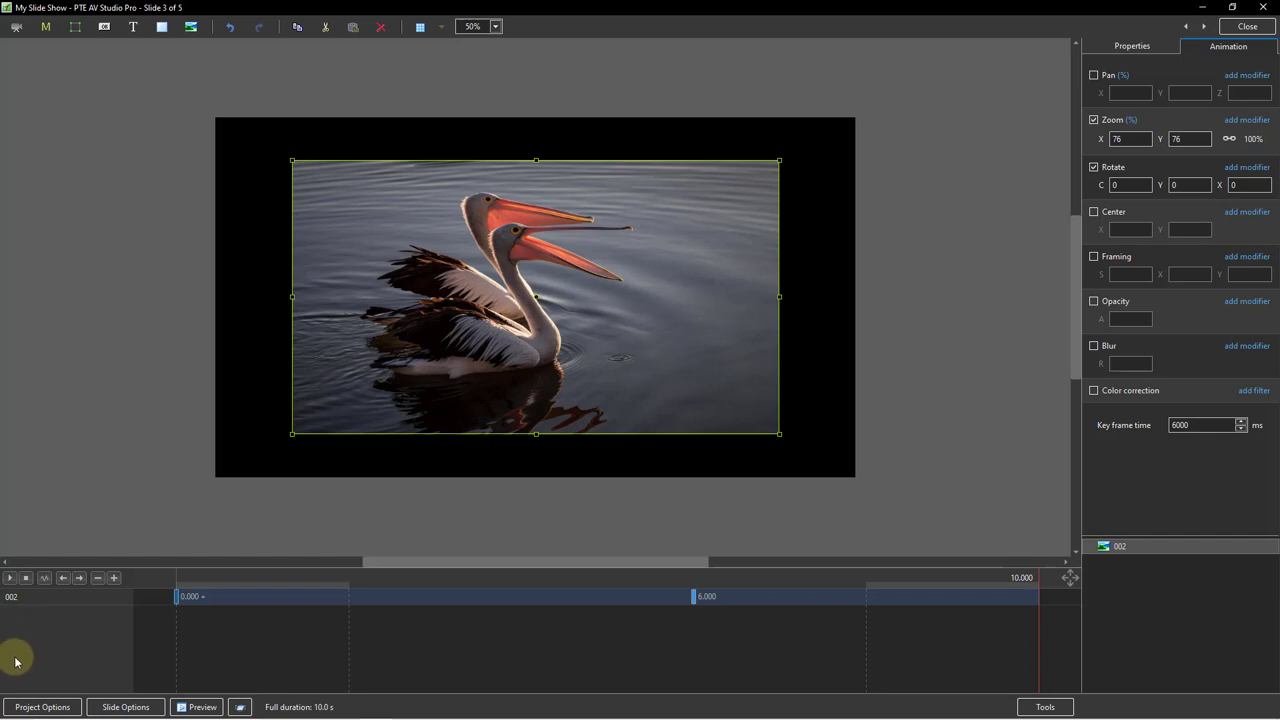
Step: On the 0 ms key frame, set the Zoom and Rotate animation speeds to Slow down
{"action": "left_click", "coordinate": [176, 600]}
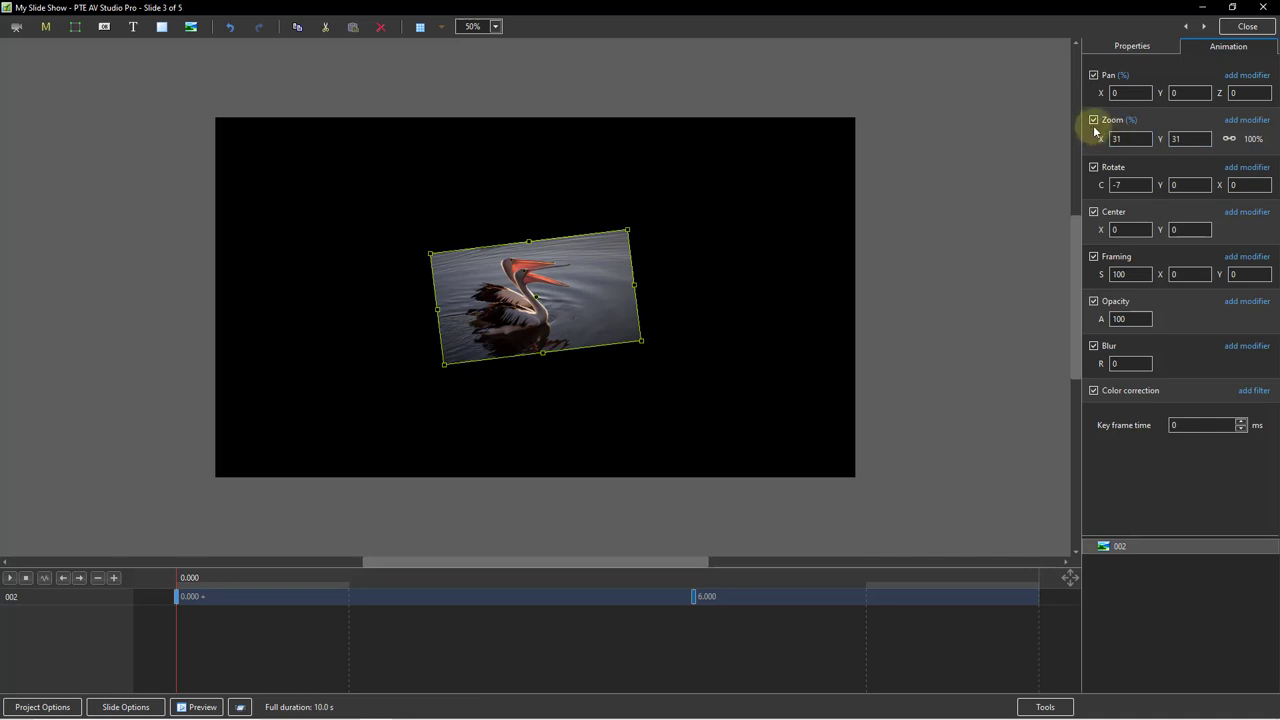
{"action": "left_click", "coordinate": [1255, 120]}
{"action": "mouse_move", "coordinate": [1238, 140]}
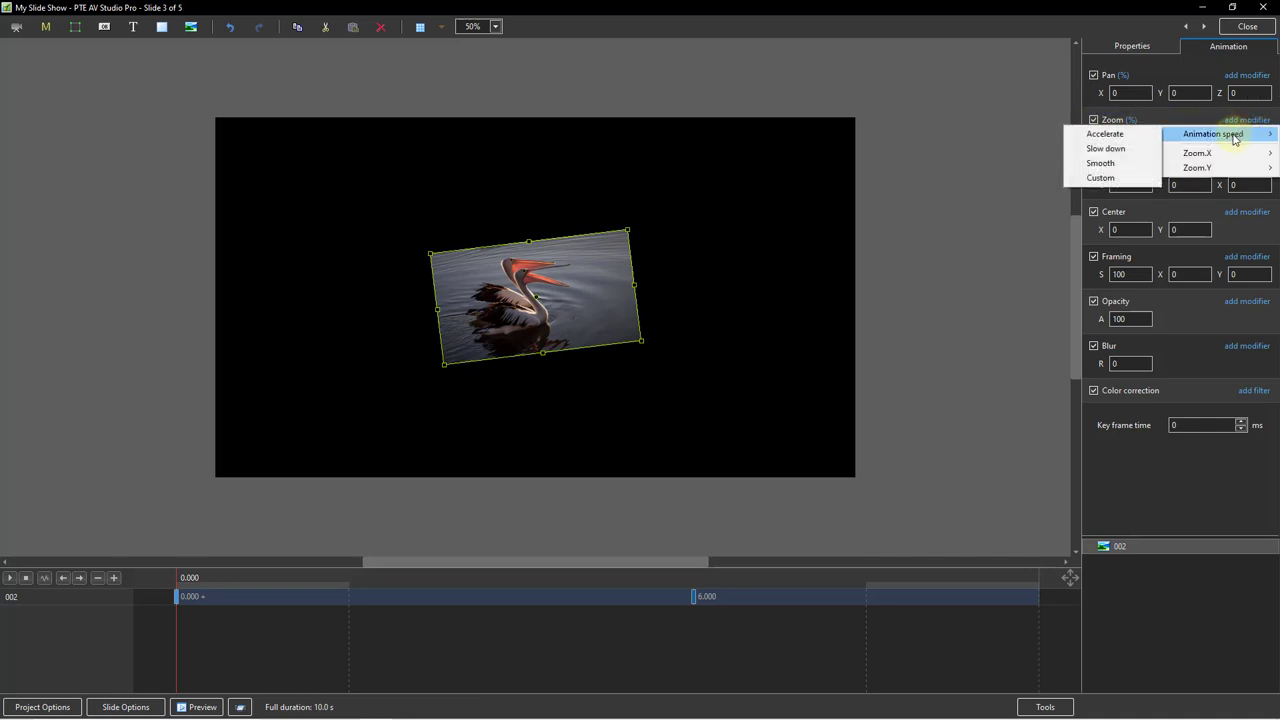
{"action": "left_click", "coordinate": [1113, 151]}
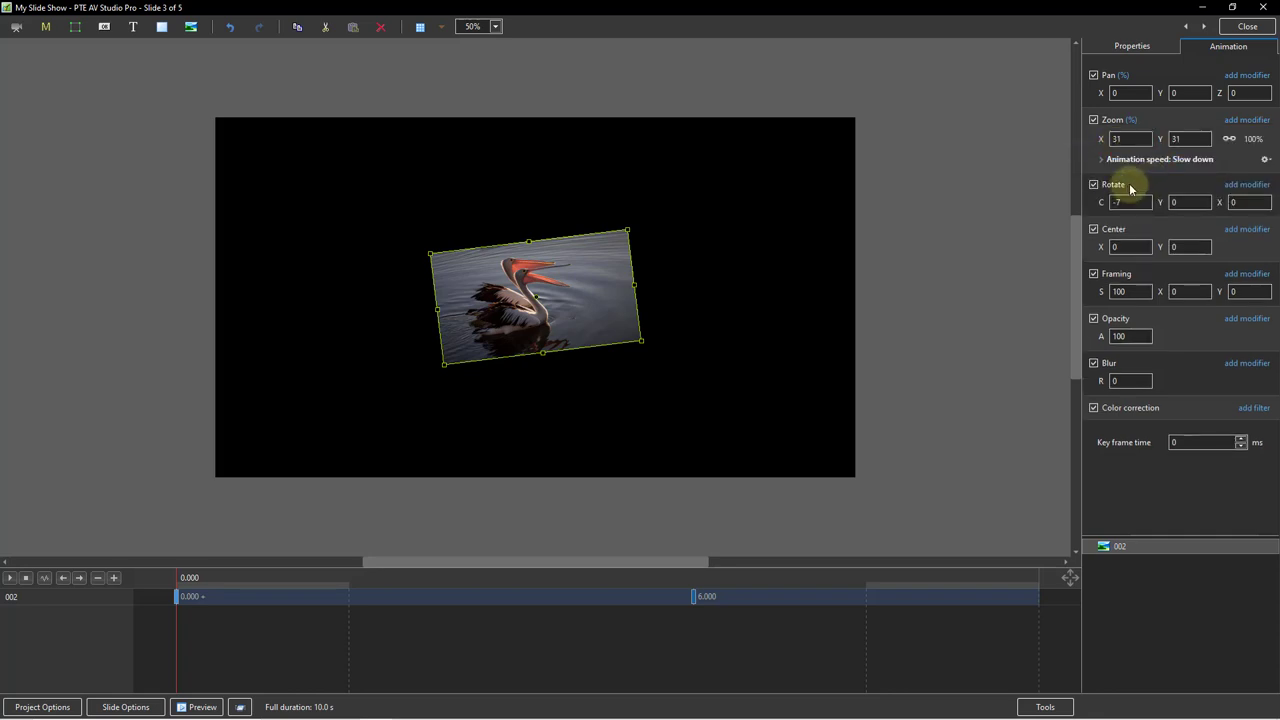
{"action": "left_click", "coordinate": [1247, 186]}
{"action": "mouse_move", "coordinate": [1218, 202]}
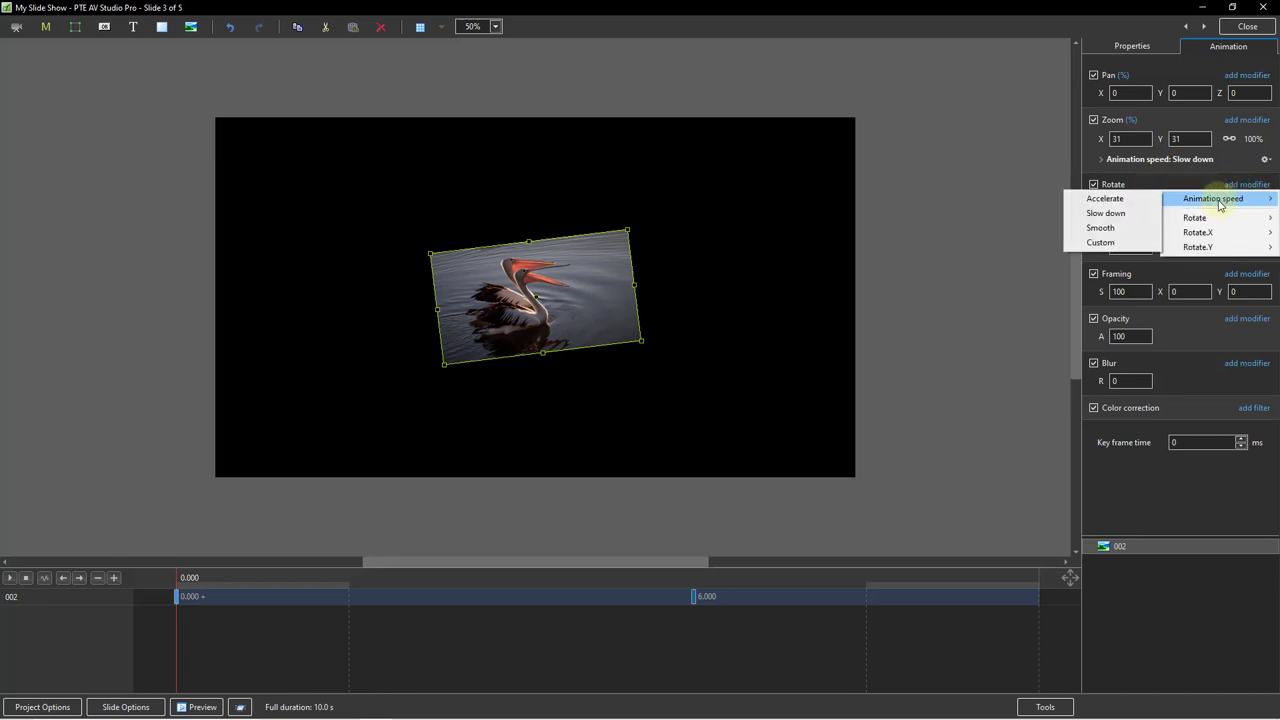
{"action": "left_click", "coordinate": [1123, 213]}
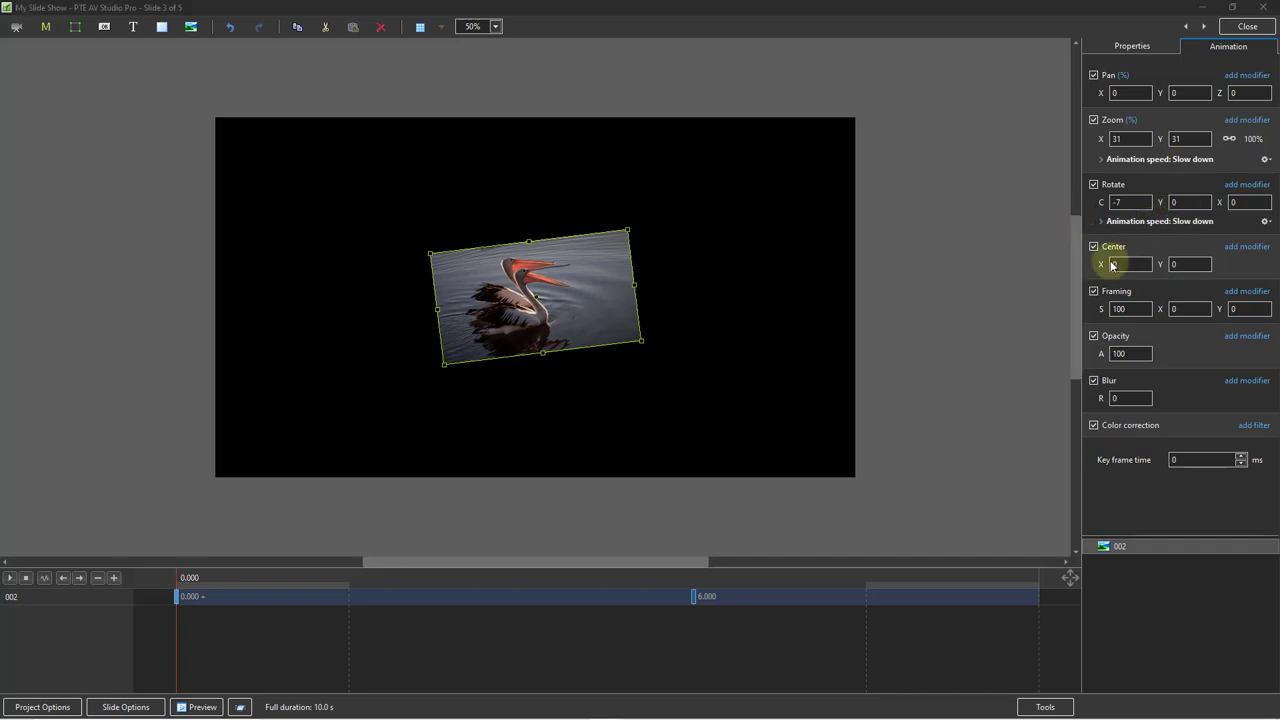
{"action": "left_click", "coordinate": [177, 598]}
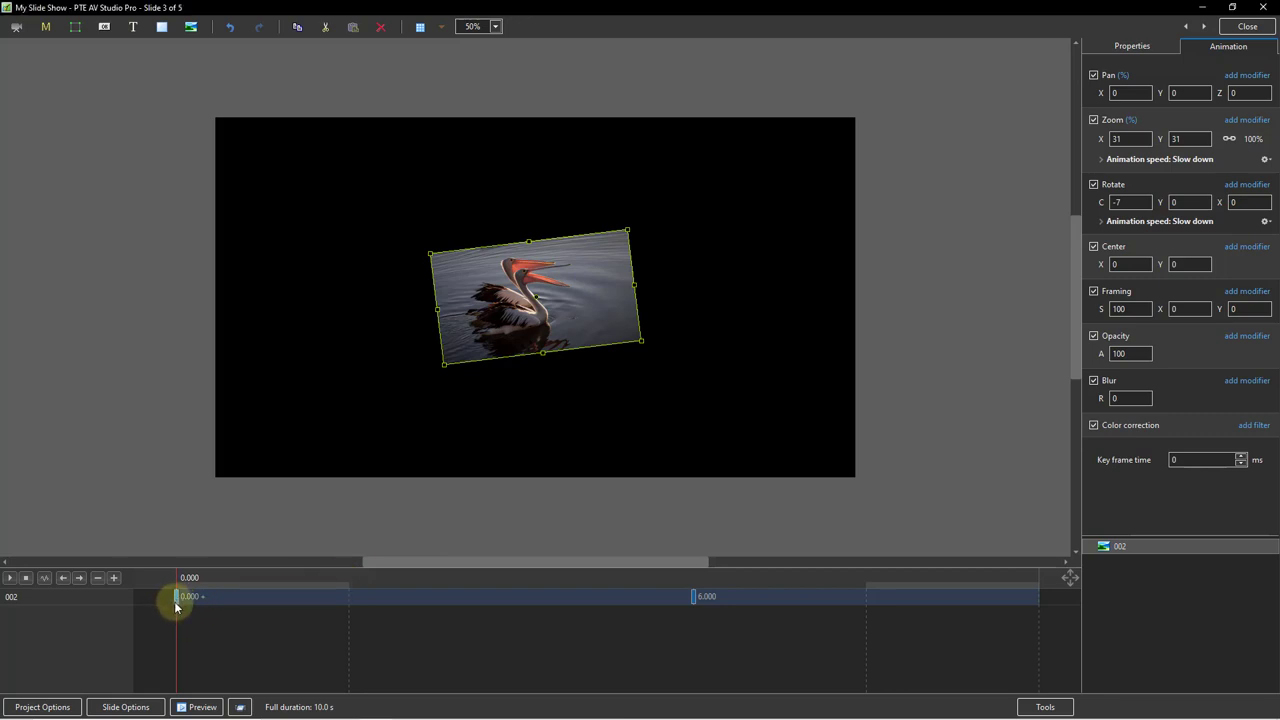
{"action": "left_click", "coordinate": [694, 597]}
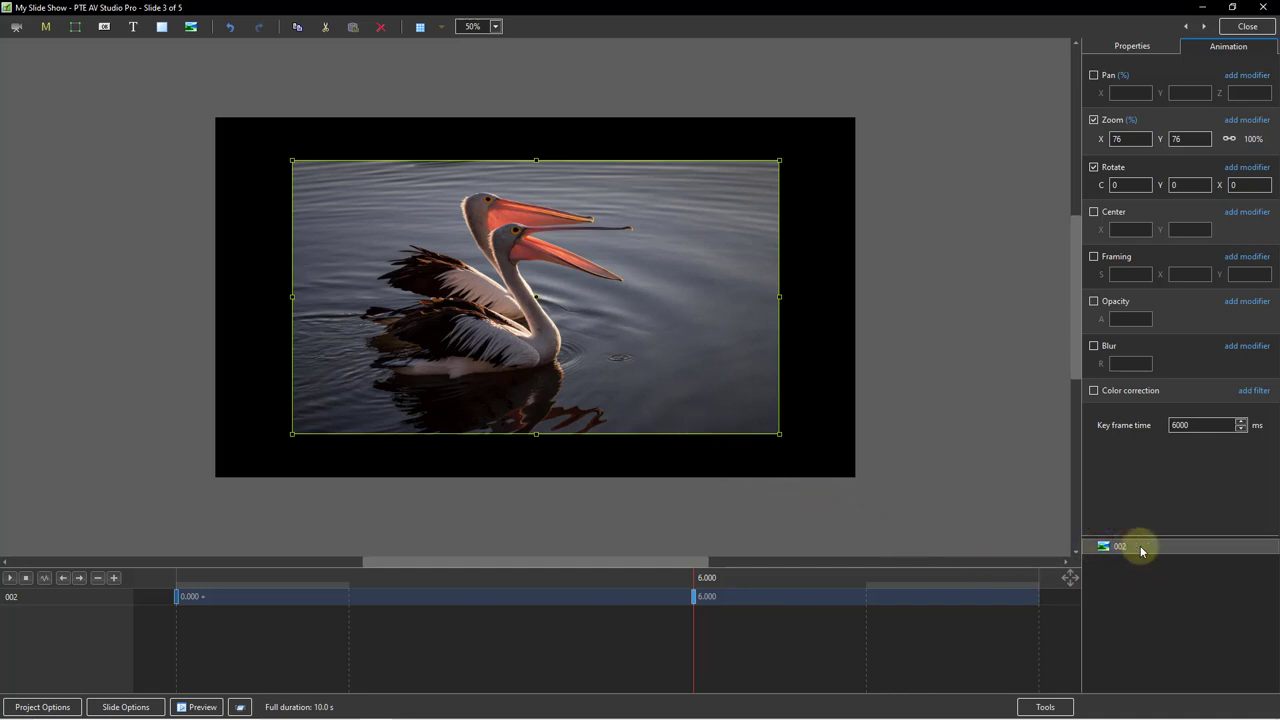
Step: Deselect the pelican and add picture 002 again as a new full-slide image
{"action": "left_click", "coordinate": [1178, 624]}
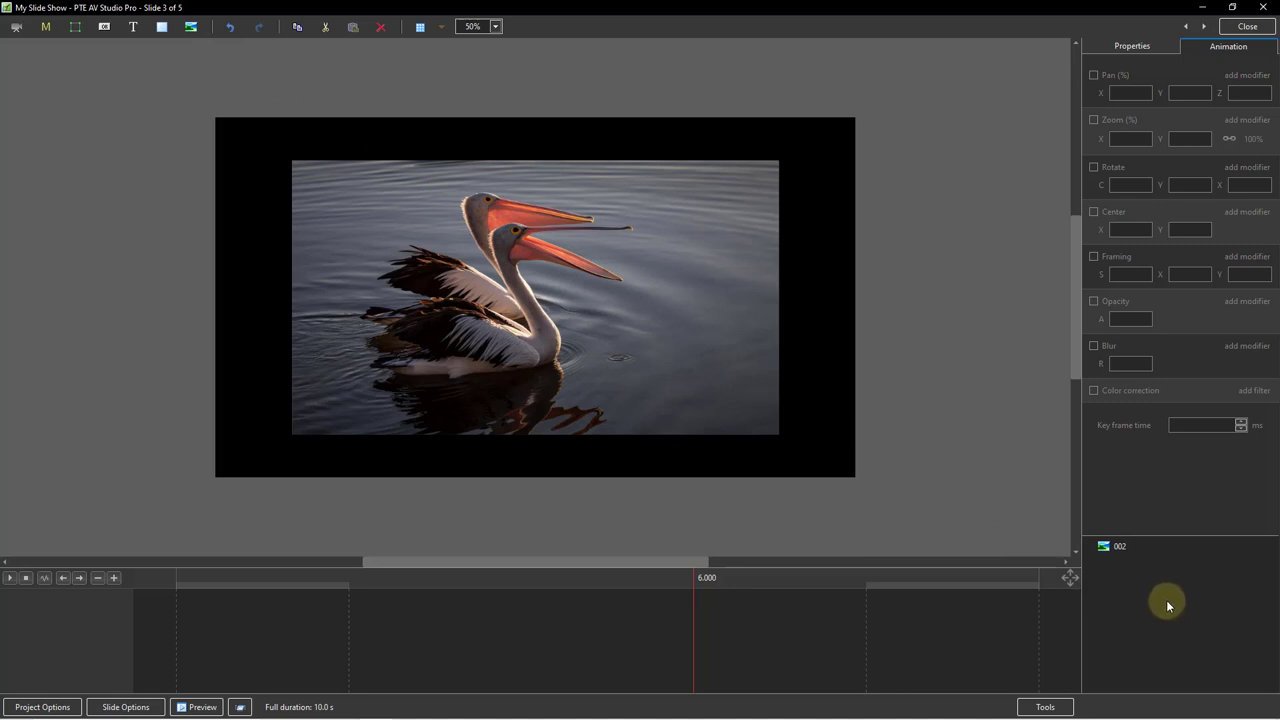
{"action": "right_click", "coordinate": [1166, 600]}
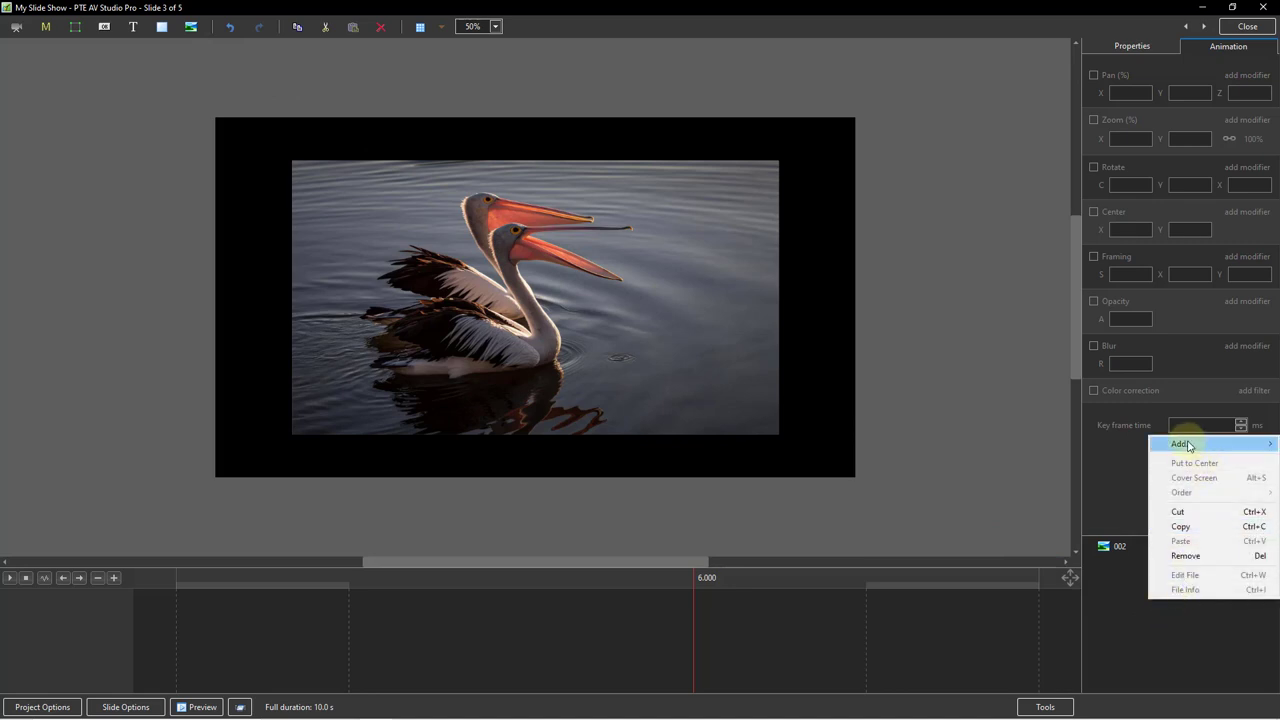
{"action": "mouse_move", "coordinate": [1184, 446]}
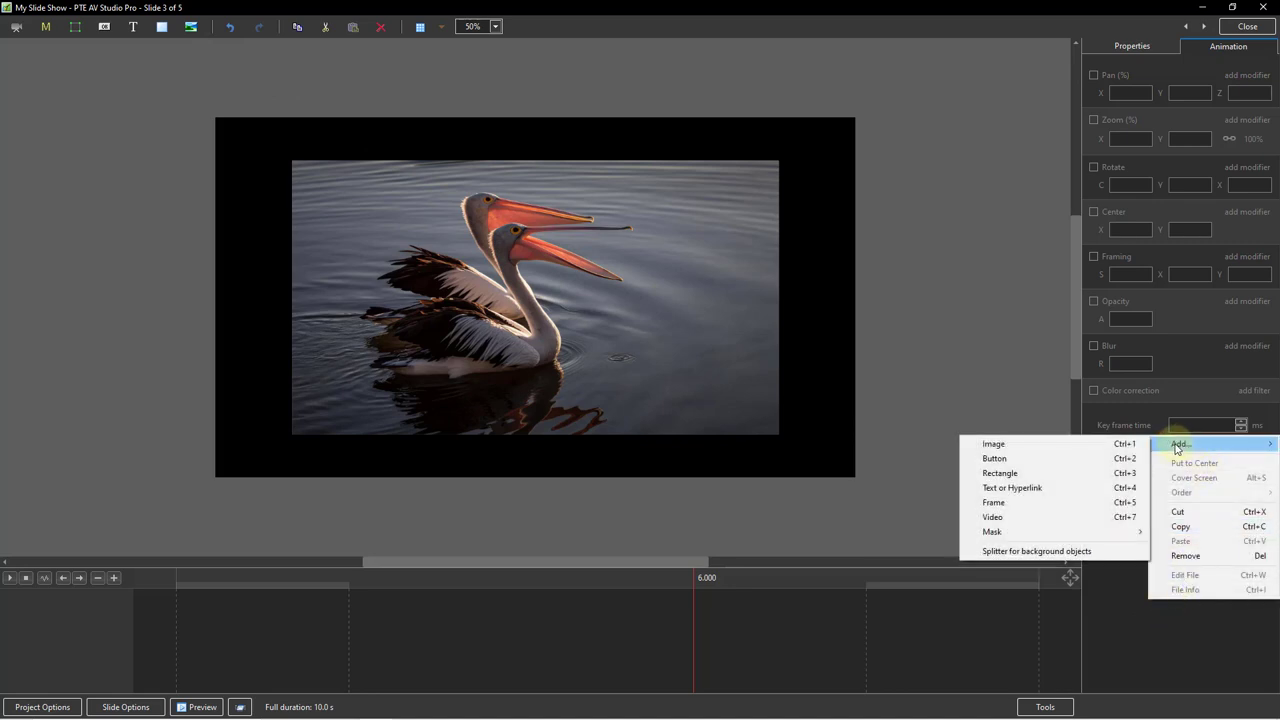
{"action": "left_click", "coordinate": [1062, 443]}
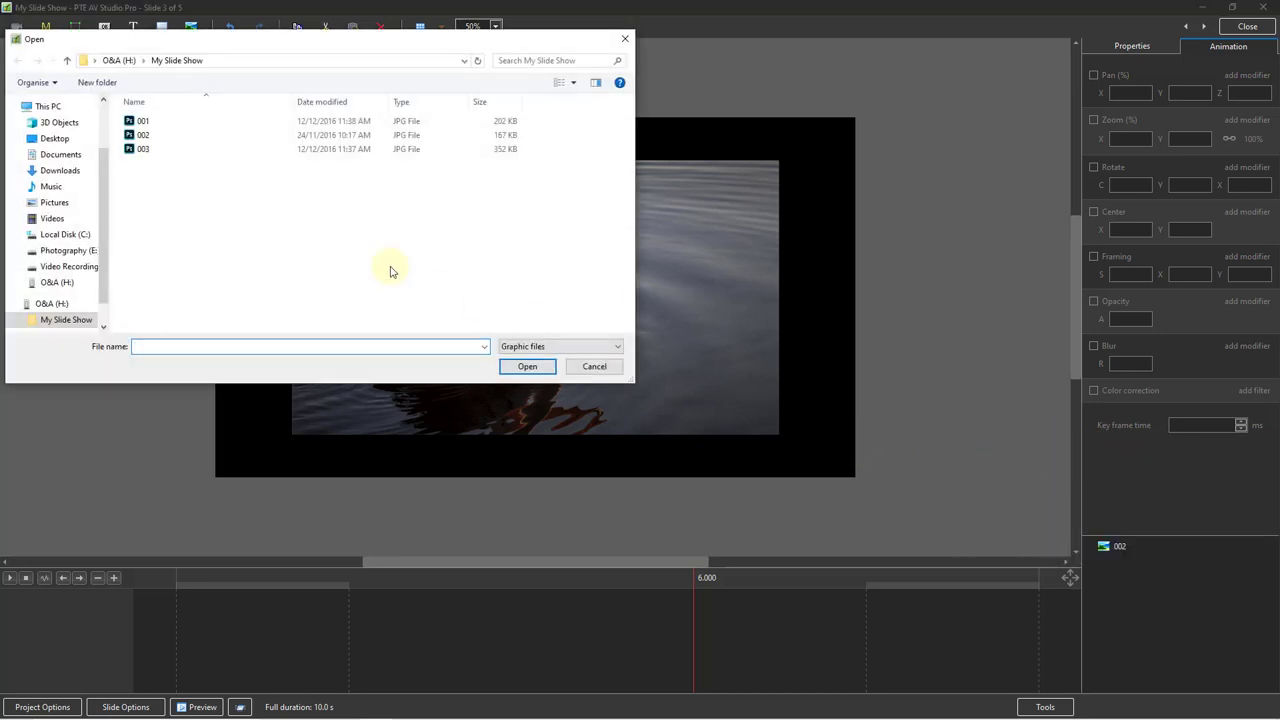
{"action": "left_click", "coordinate": [143, 136]}
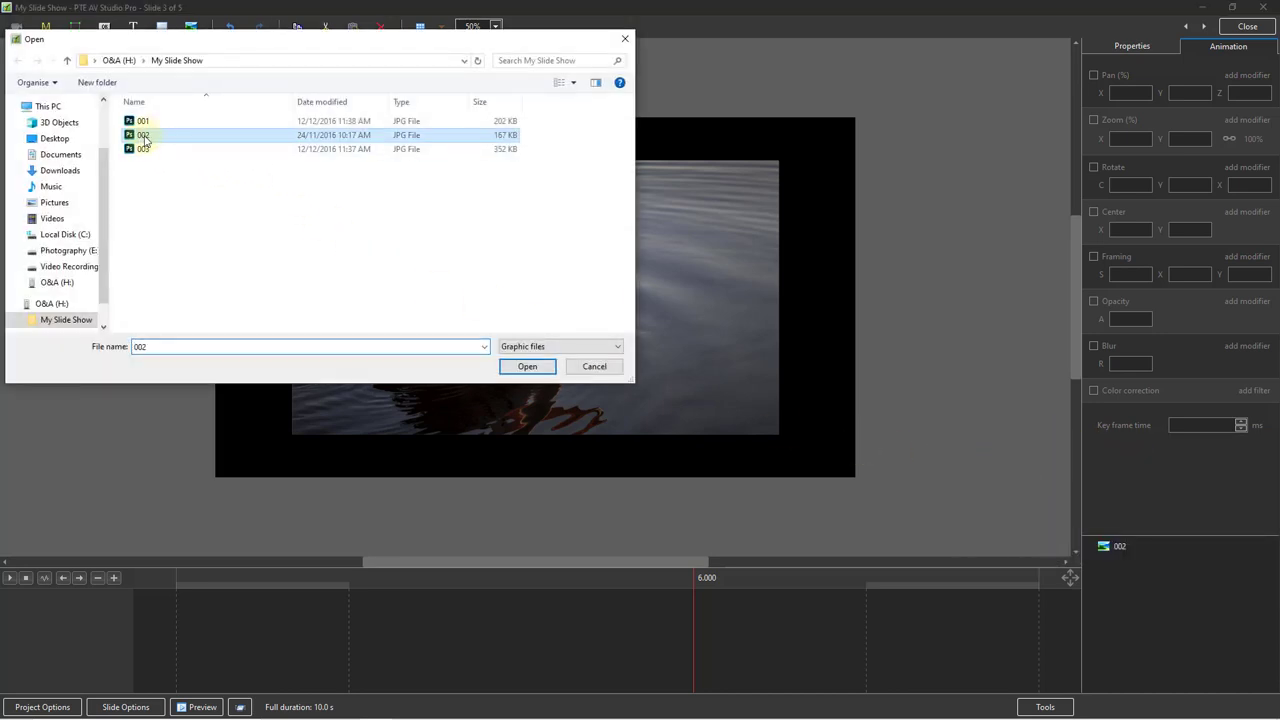
{"action": "left_click", "coordinate": [527, 366]}
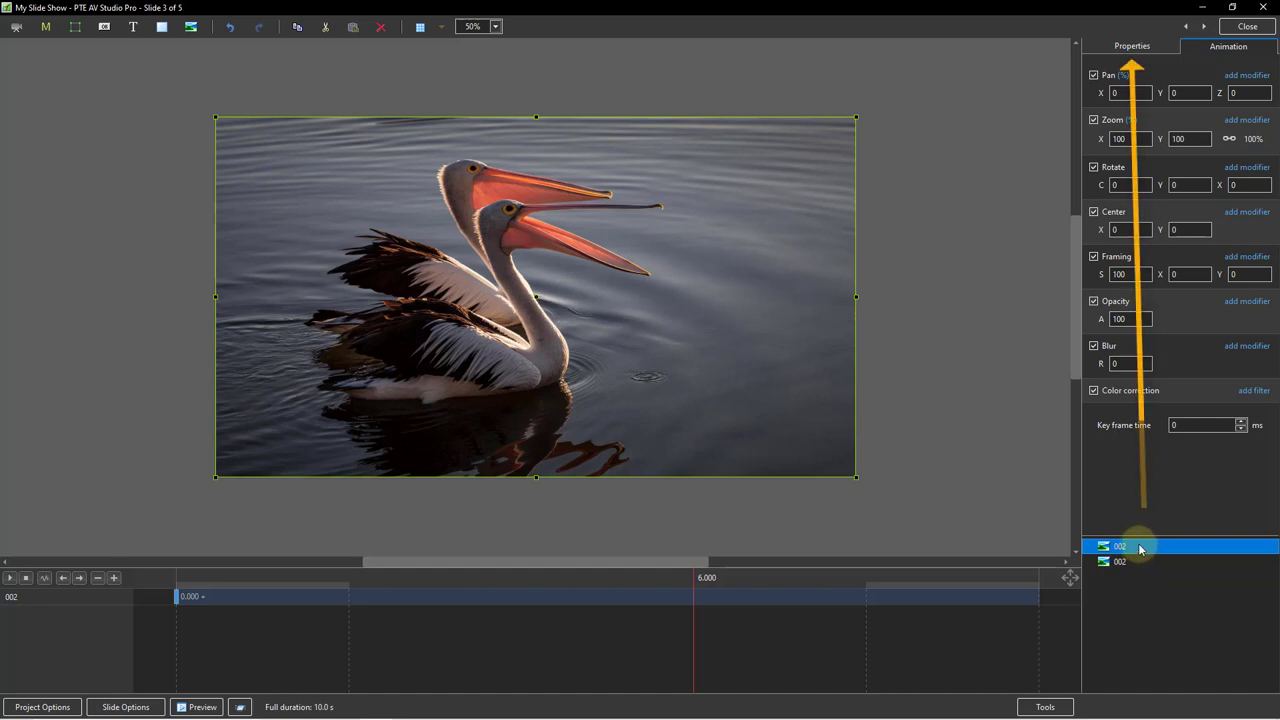
{"action": "left_click", "coordinate": [1158, 48]}
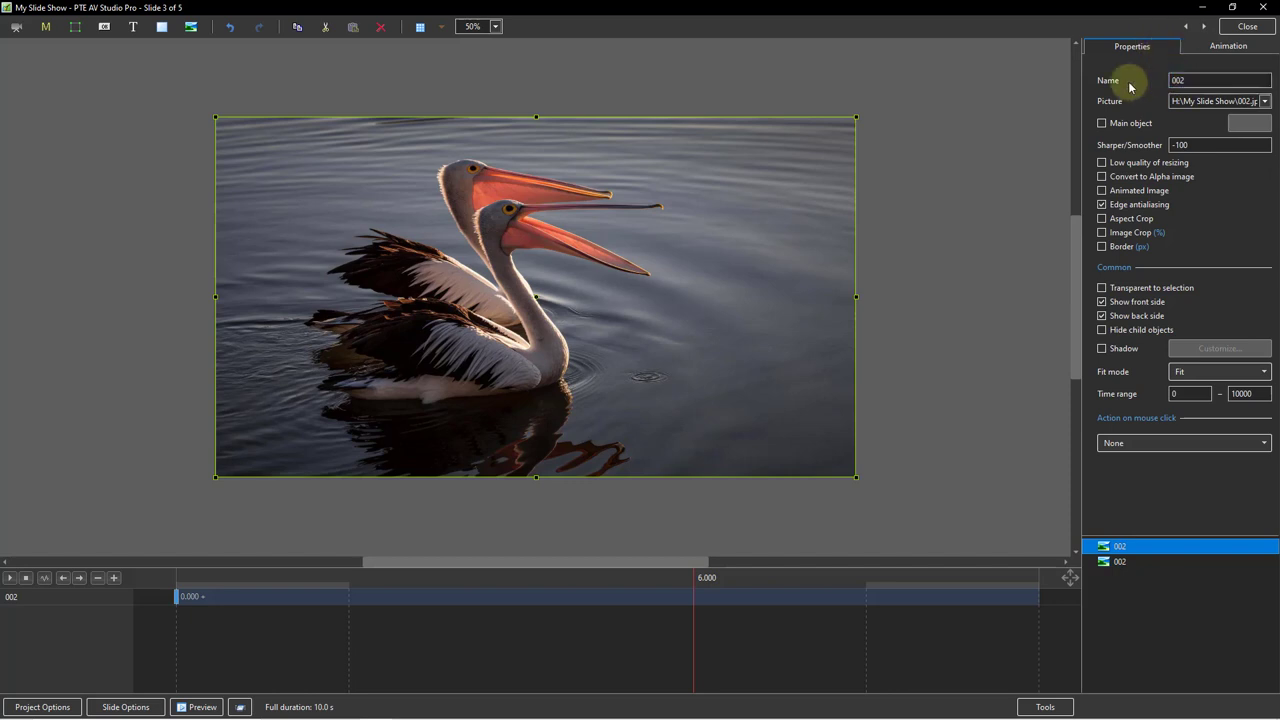
Step: Rename the new pelican copy from 002 to 'background'
{"action": "left_click", "coordinate": [1193, 80]}
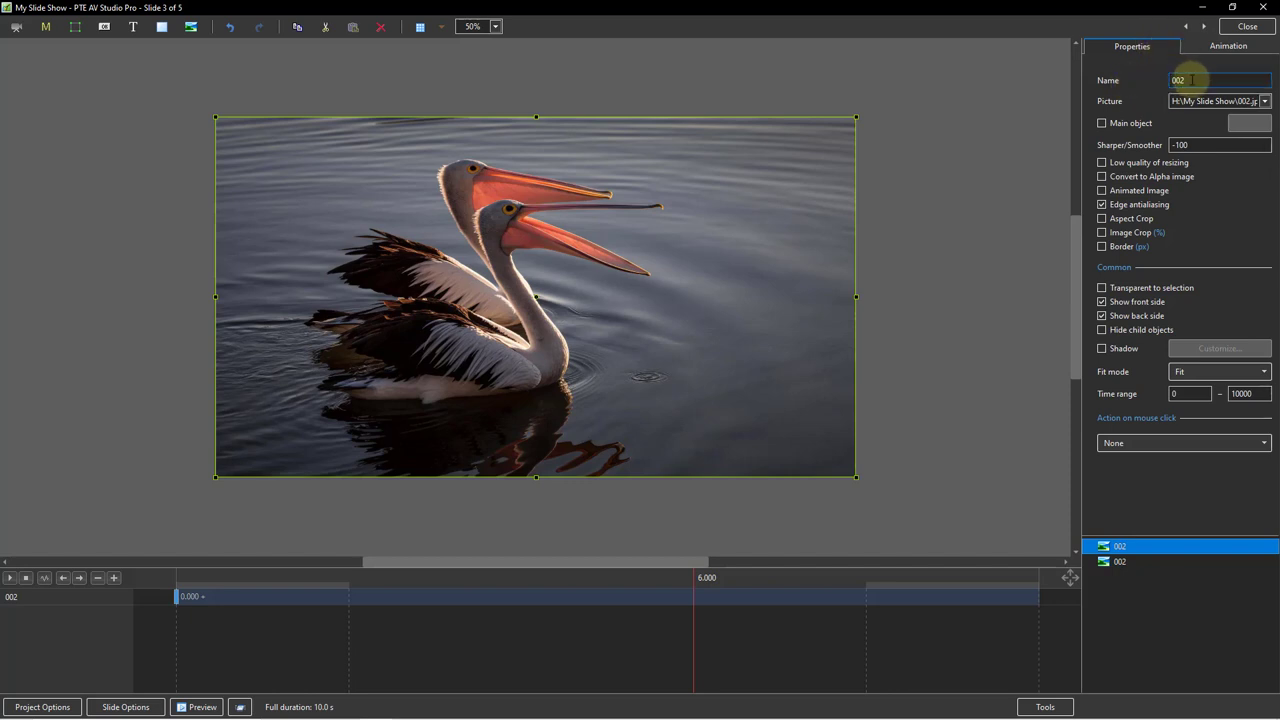
{"action": "left_click_drag", "start_coordinate": [1193, 80], "coordinate": [1162, 80]}
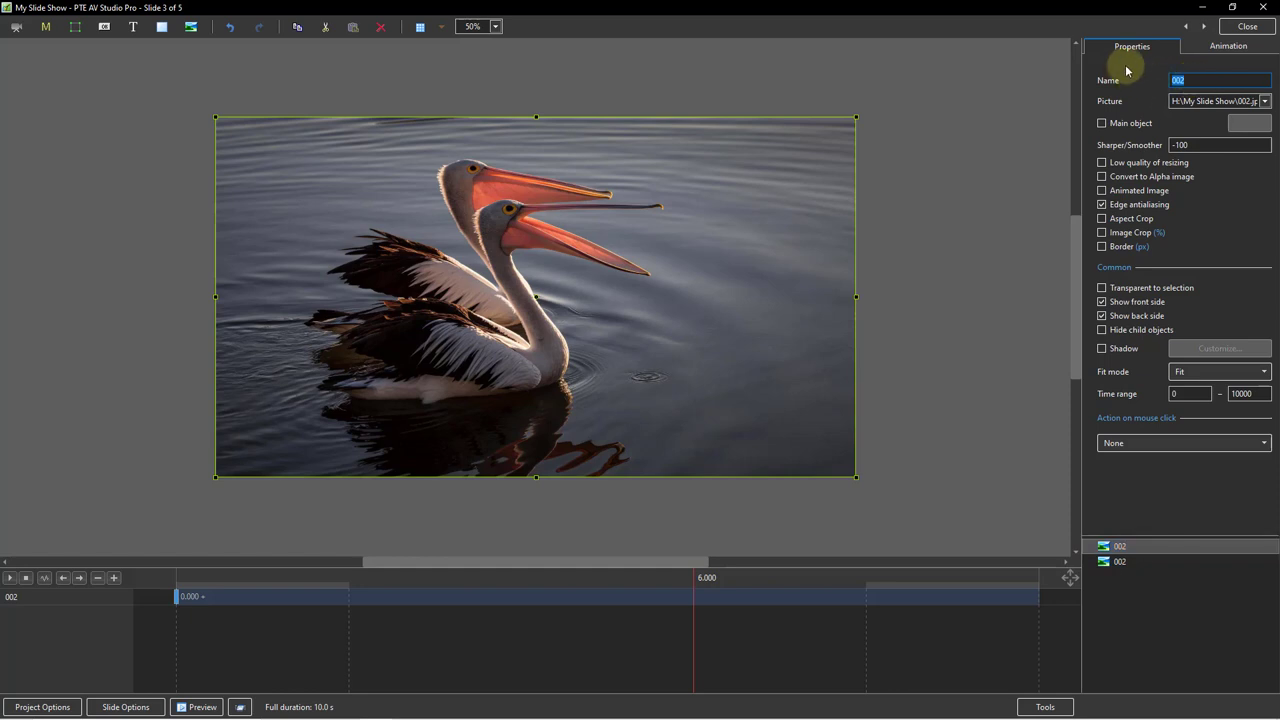
{"action": "type", "text": "background"}
{"action": "left_click", "coordinate": [1135, 546]}
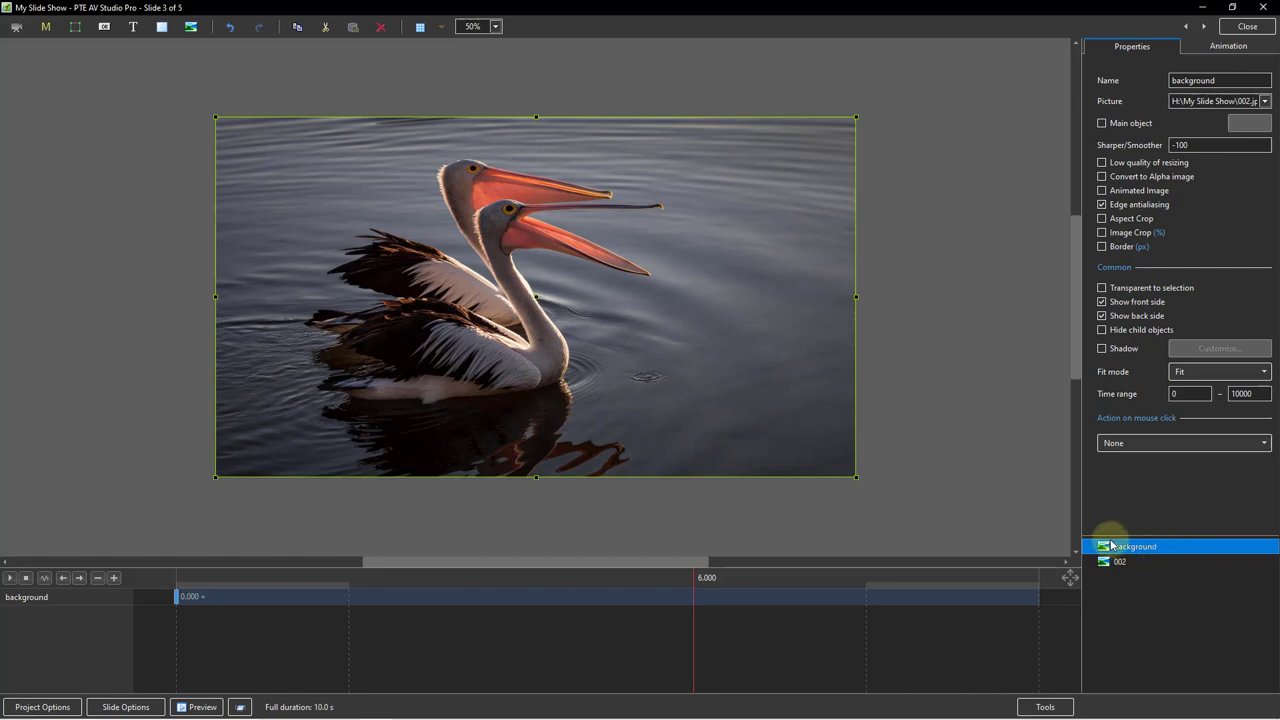
Step: Send the background layer to the back, beneath the 002 pelican layer
{"action": "right_click", "coordinate": [1182, 548]}
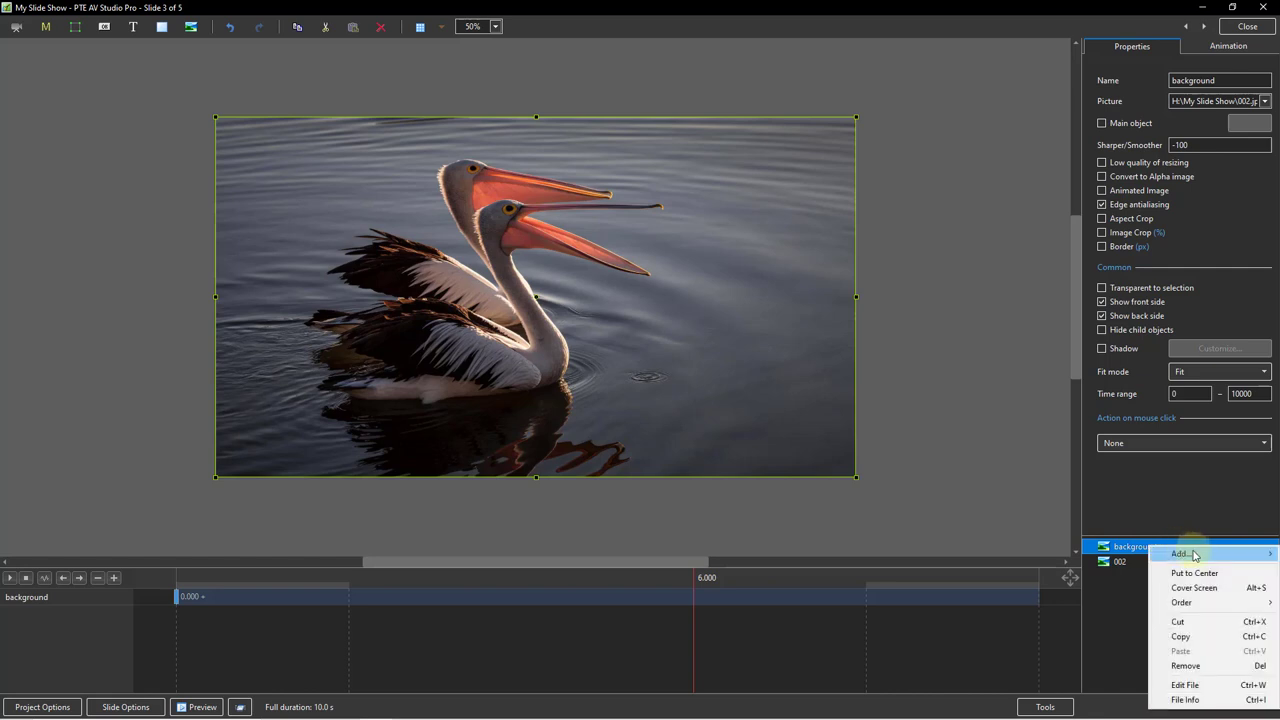
{"action": "mouse_move", "coordinate": [1180, 604]}
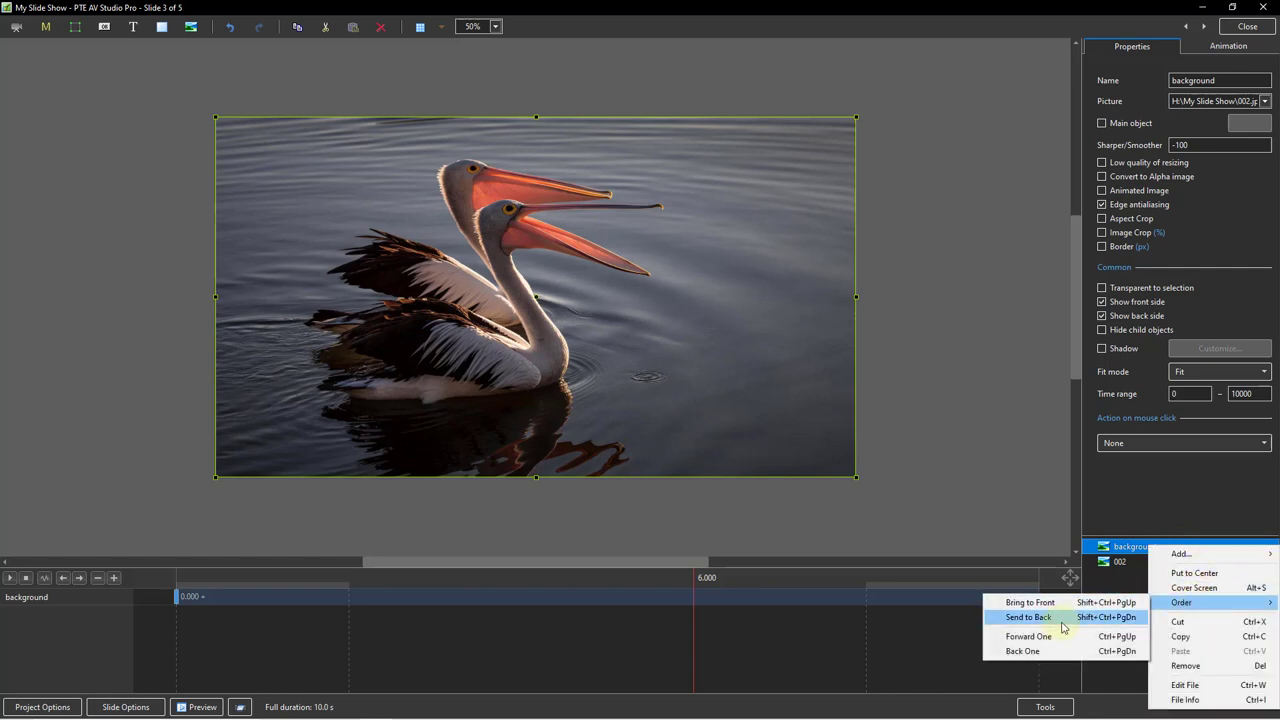
{"action": "left_click", "coordinate": [1036, 652]}
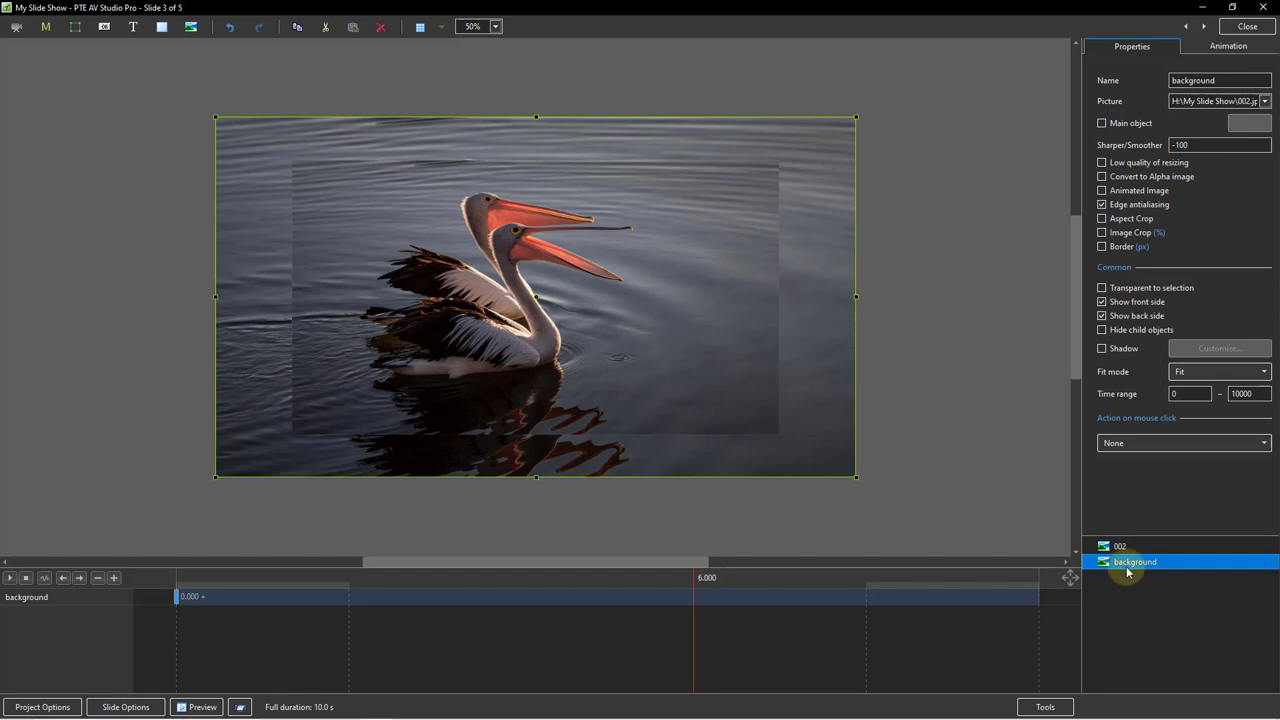
{"action": "left_click", "coordinate": [174, 597]}
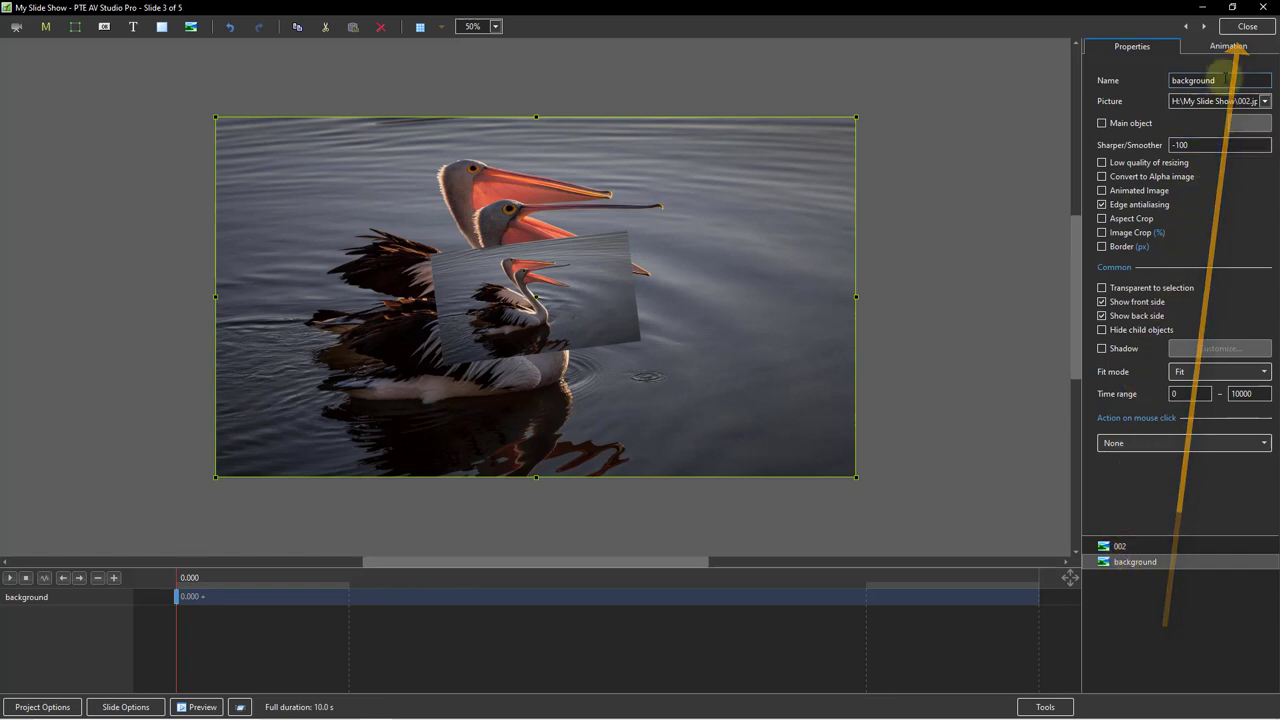
Step: Blur the background photo at radius 24 and enlarge it to 110.39% zoom
{"action": "left_click", "coordinate": [1230, 50]}
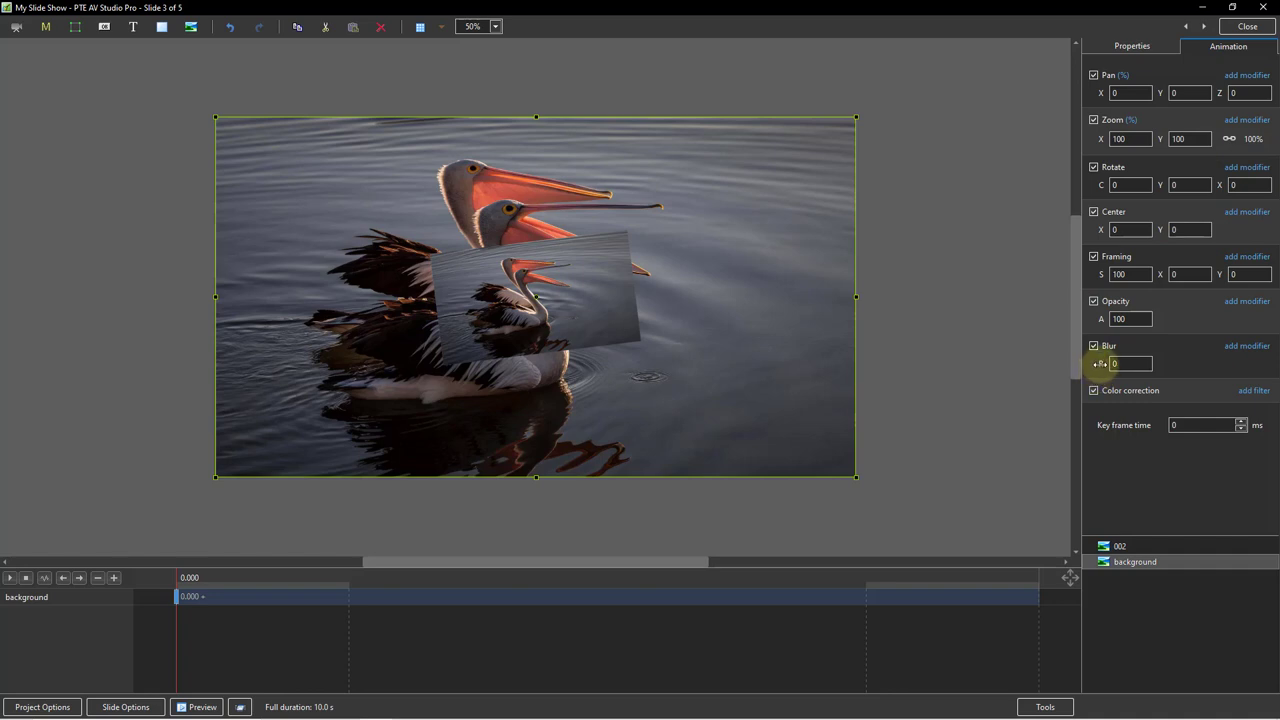
{"action": "left_click_drag", "start_coordinate": [1100, 363], "coordinate": [1118, 364]}
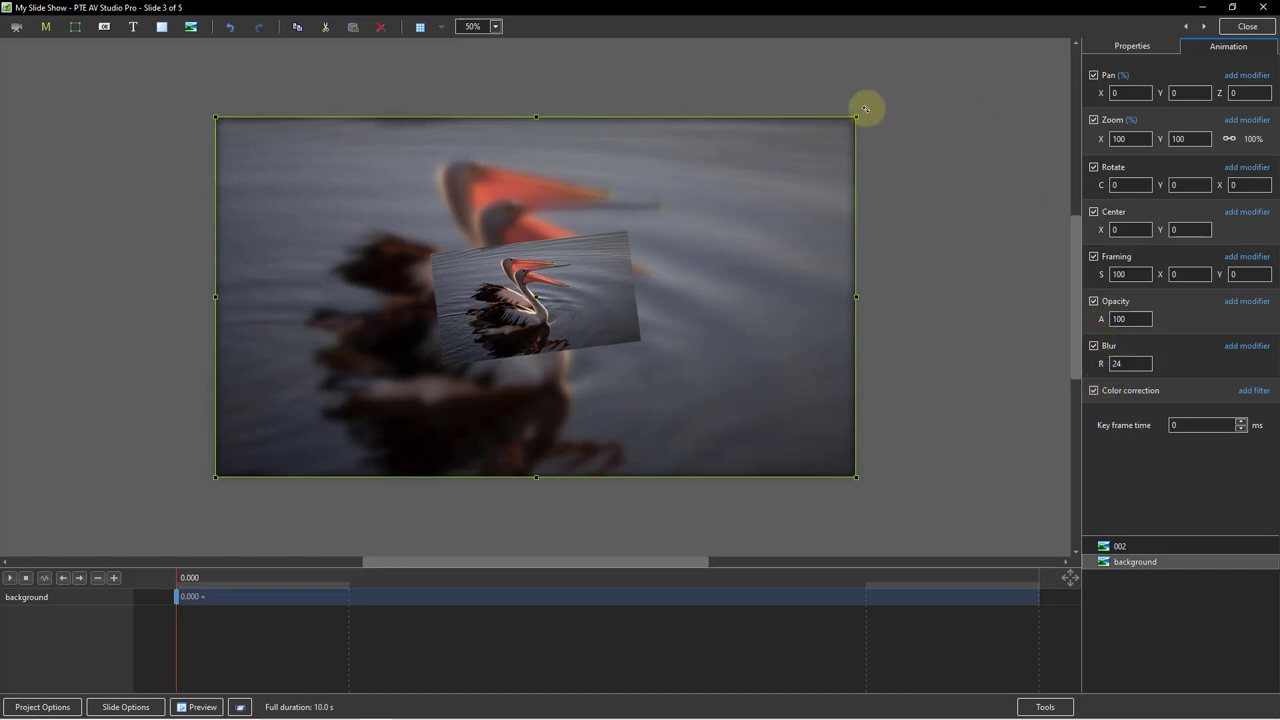
{"action": "left_click_drag", "start_coordinate": [855, 117], "coordinate": [877, 98]}
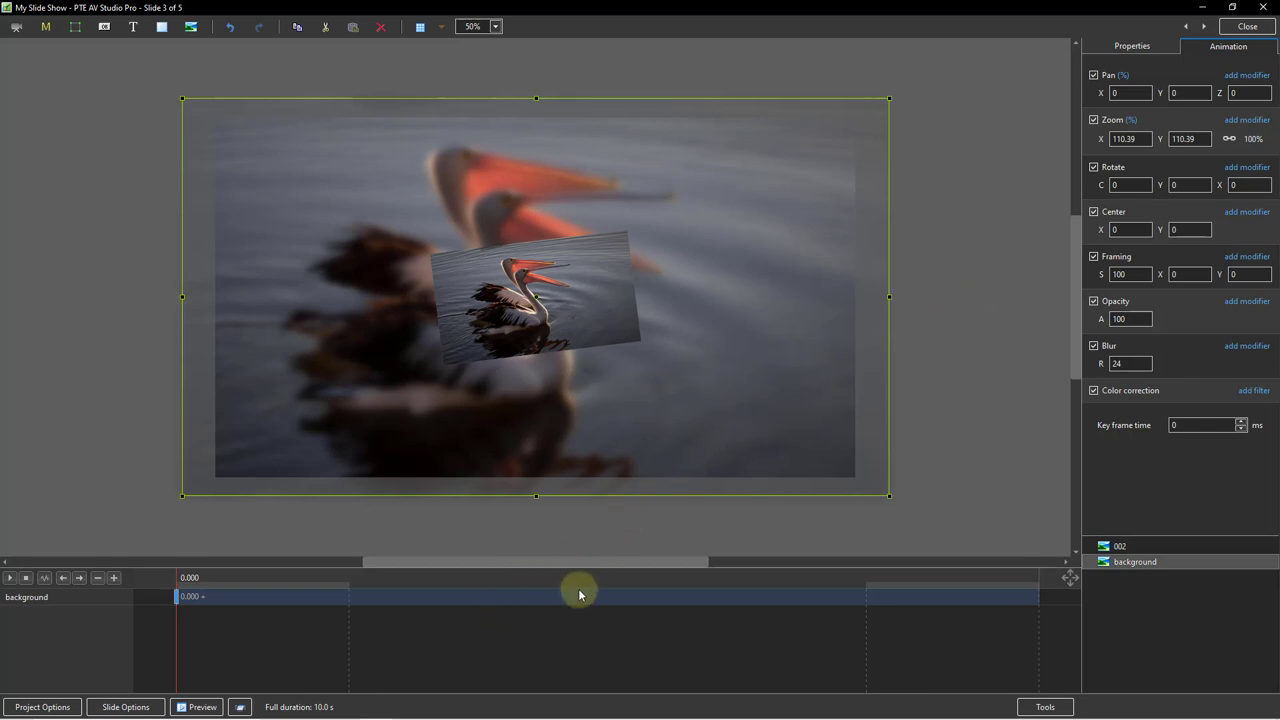
Step: Add a 10 s end key frame zoomed to about 143%, and set the starting opacity to 54
{"action": "right_click", "coordinate": [176, 597]}
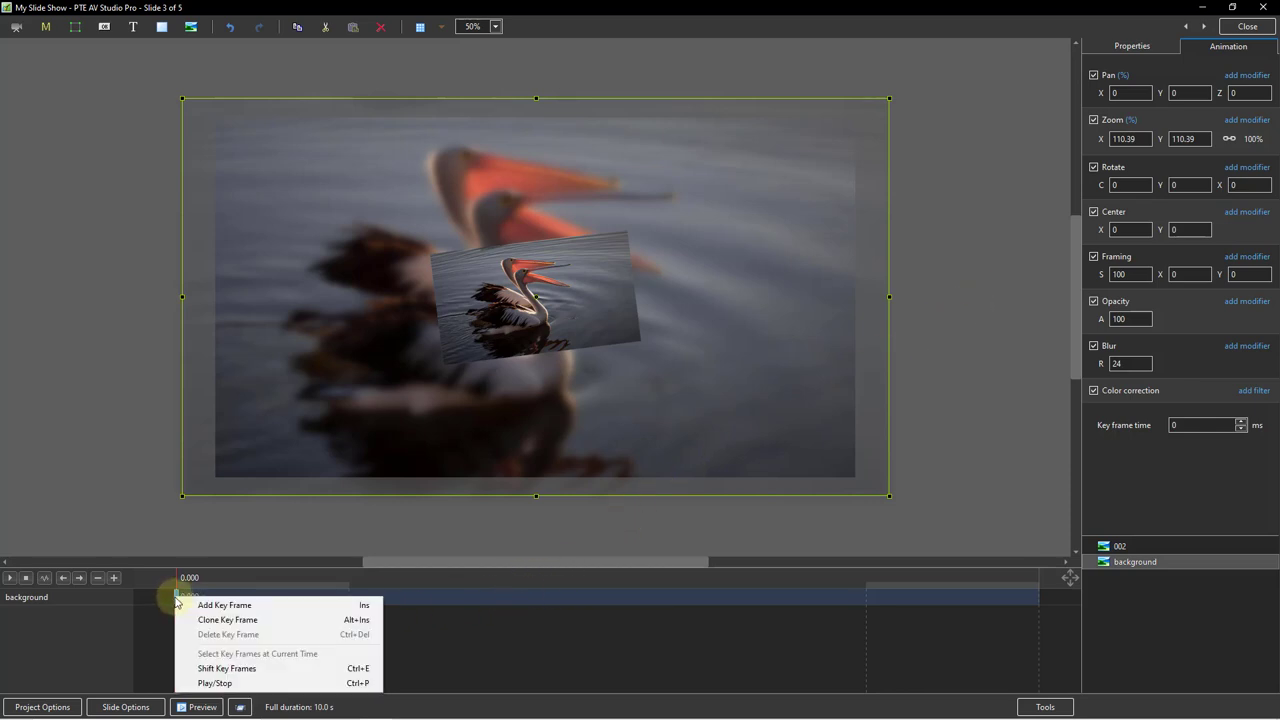
{"action": "left_click", "coordinate": [238, 605]}
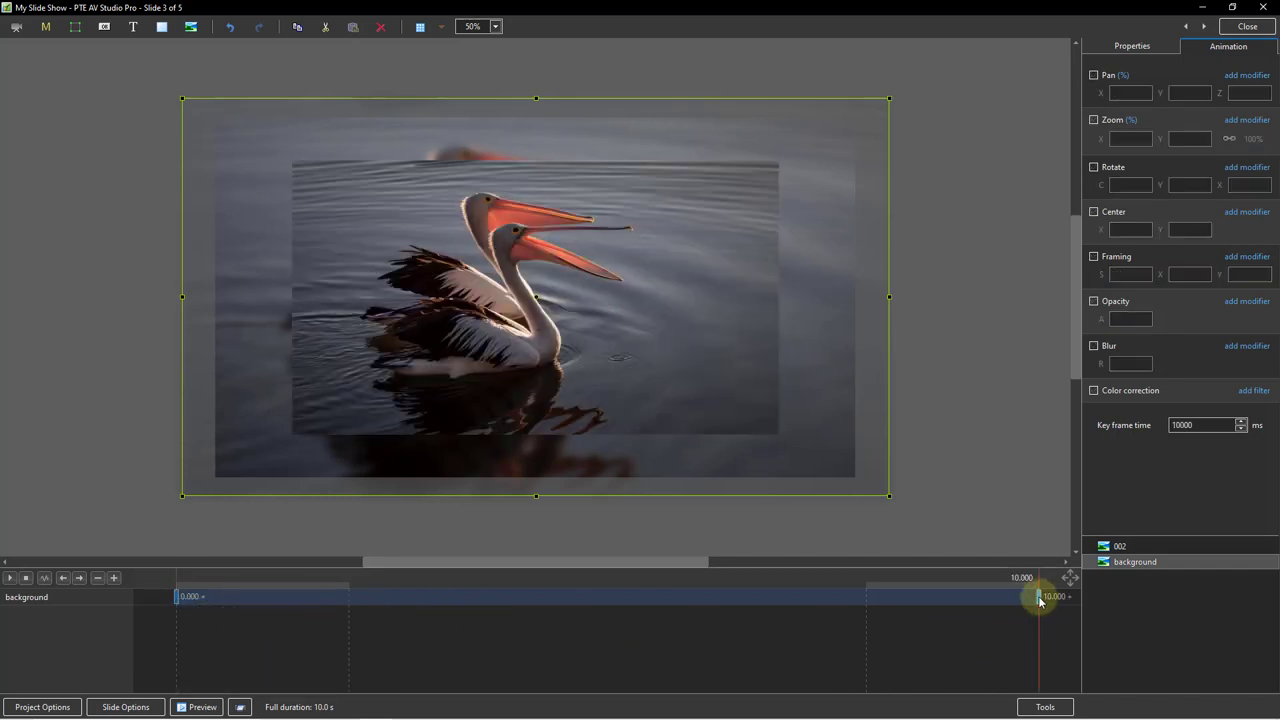
{"action": "left_click", "coordinate": [175, 597]}
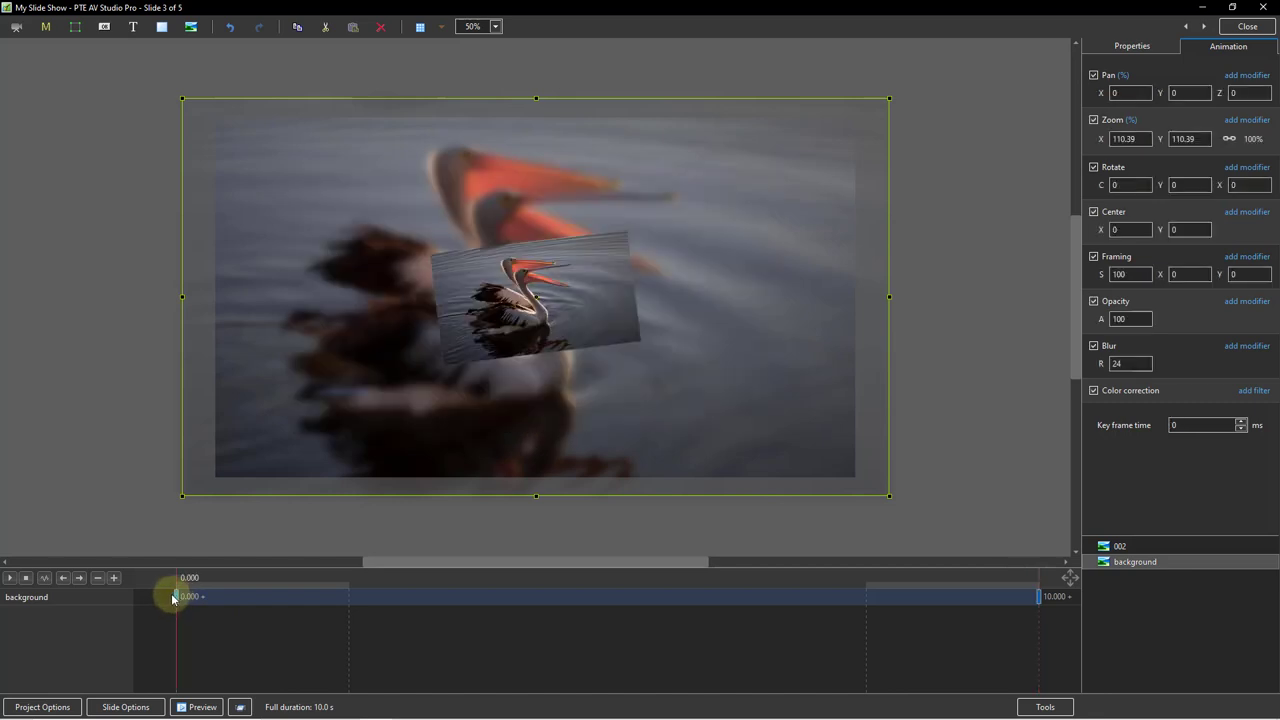
{"action": "left_click", "coordinate": [1039, 598]}
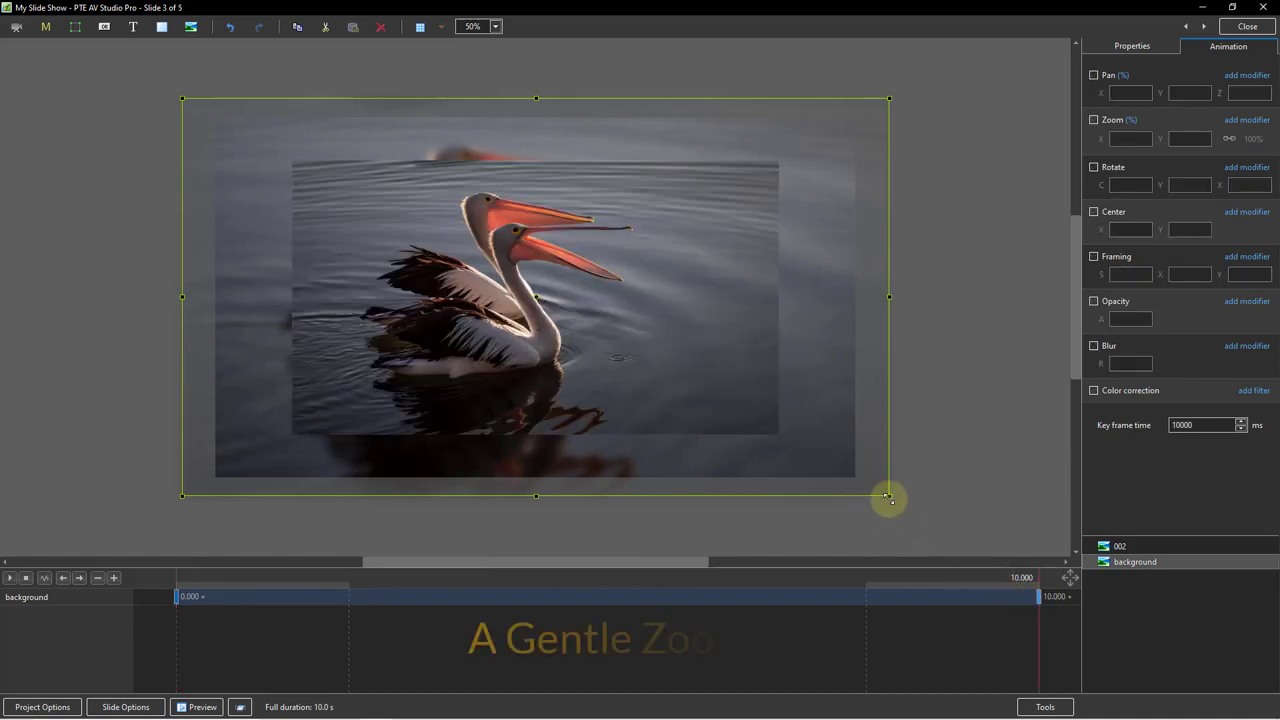
{"action": "left_click_drag", "start_coordinate": [888, 496], "coordinate": [951, 557]}
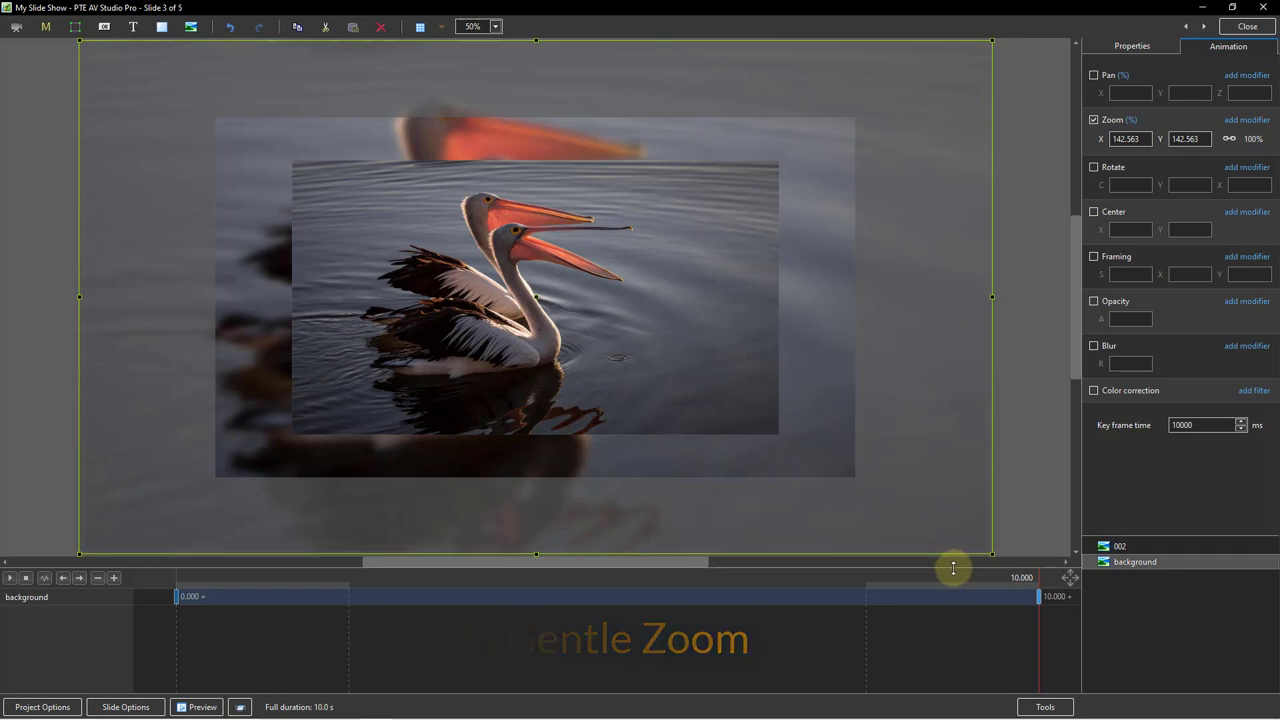
{"action": "left_click", "coordinate": [177, 597]}
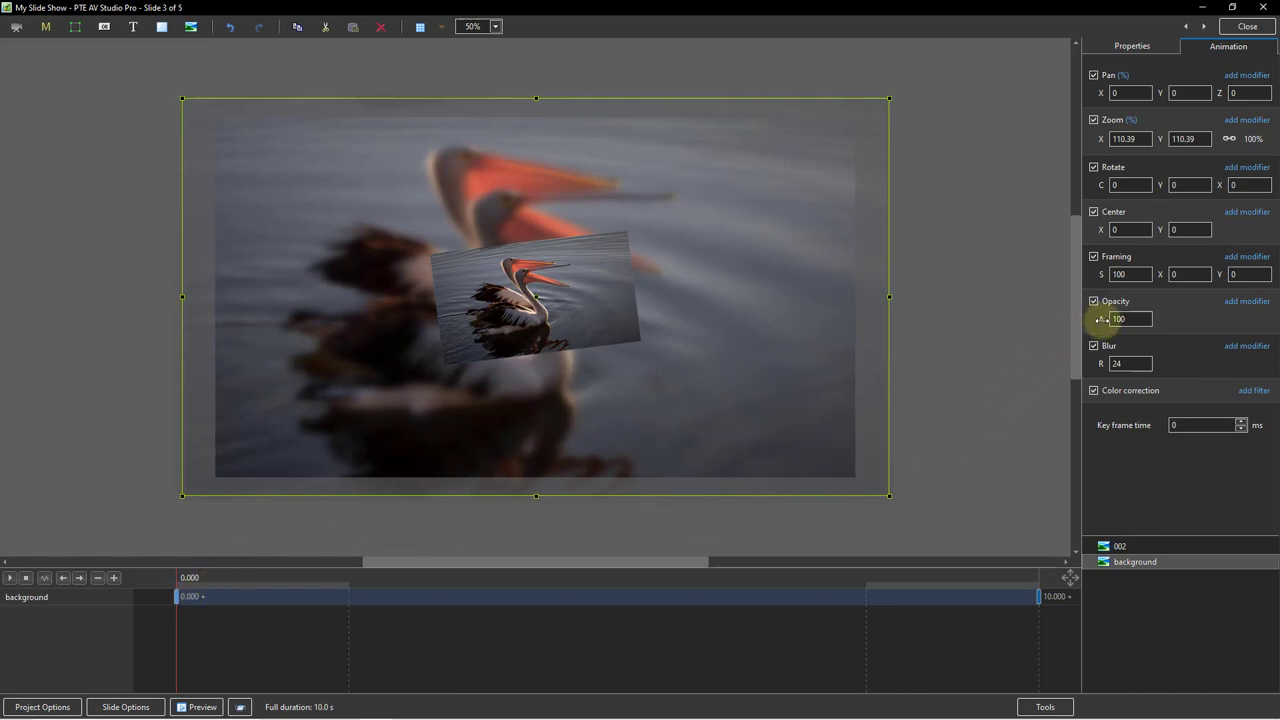
{"action": "left_click_drag", "start_coordinate": [1097, 318], "coordinate": [1063, 334]}
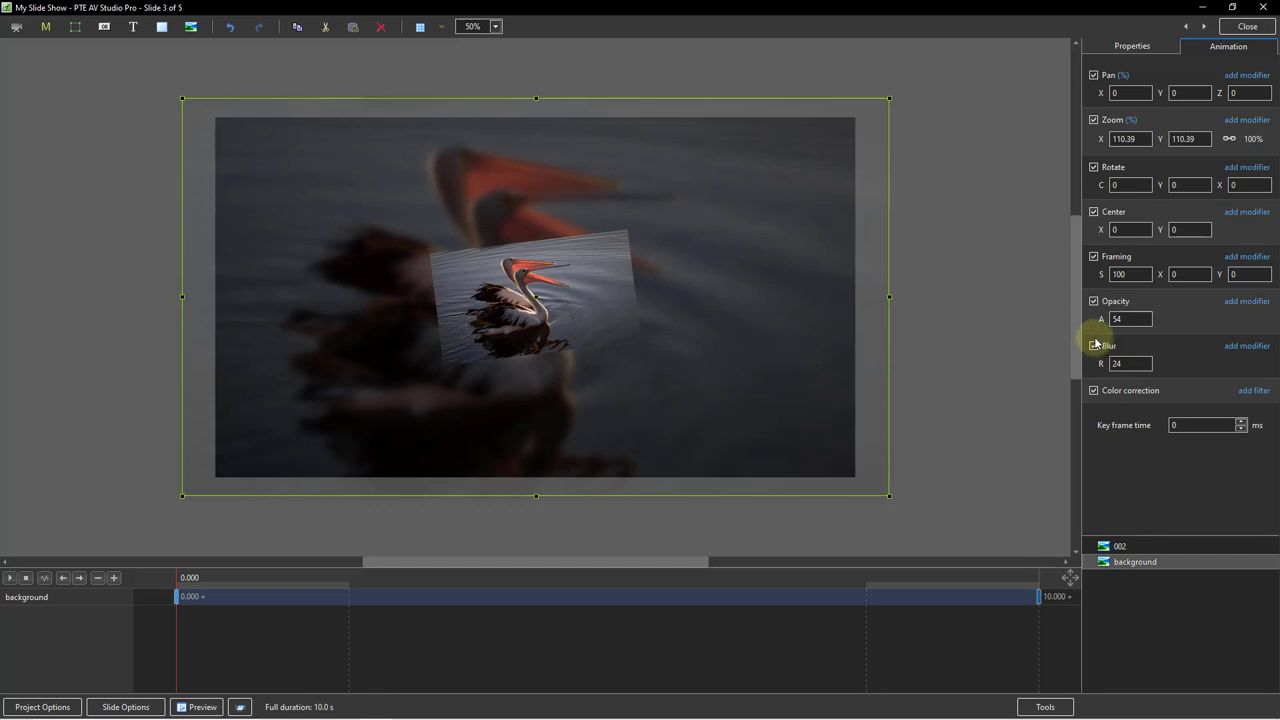
Step: Give the 002 pelican picture a white border 10 px wide
{"action": "left_click", "coordinate": [1120, 547]}
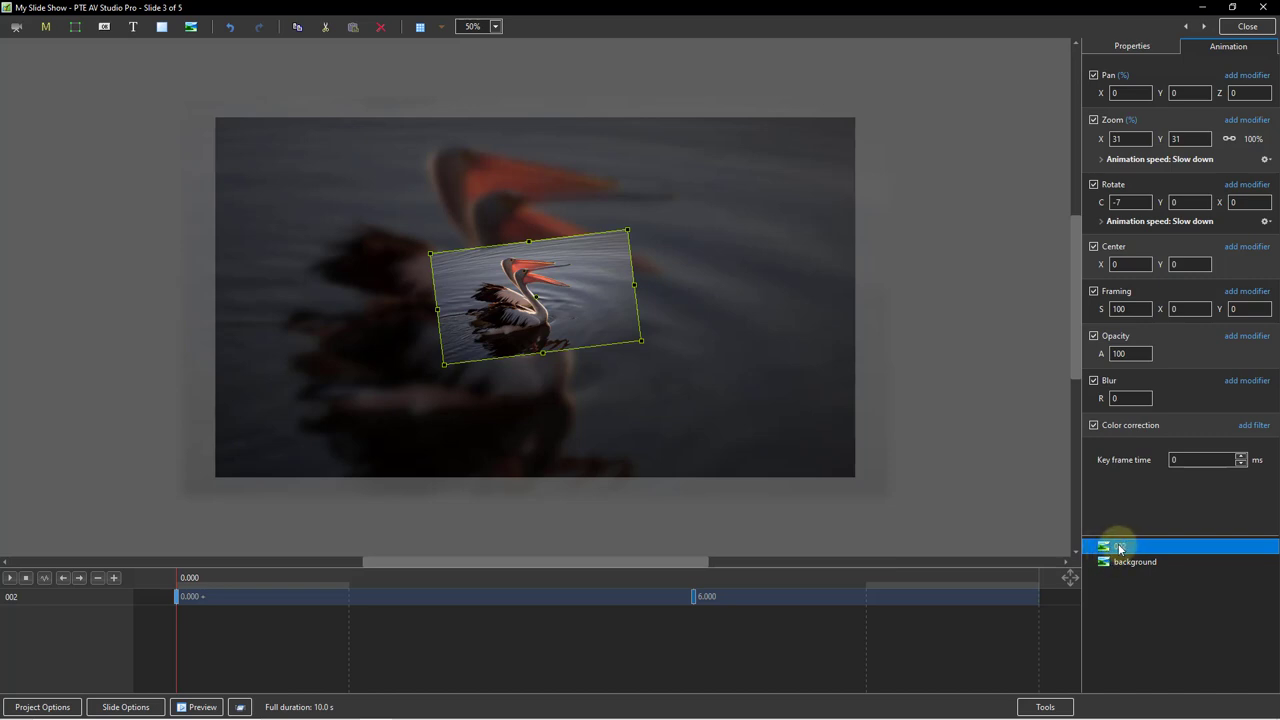
{"action": "left_click", "coordinate": [1145, 50]}
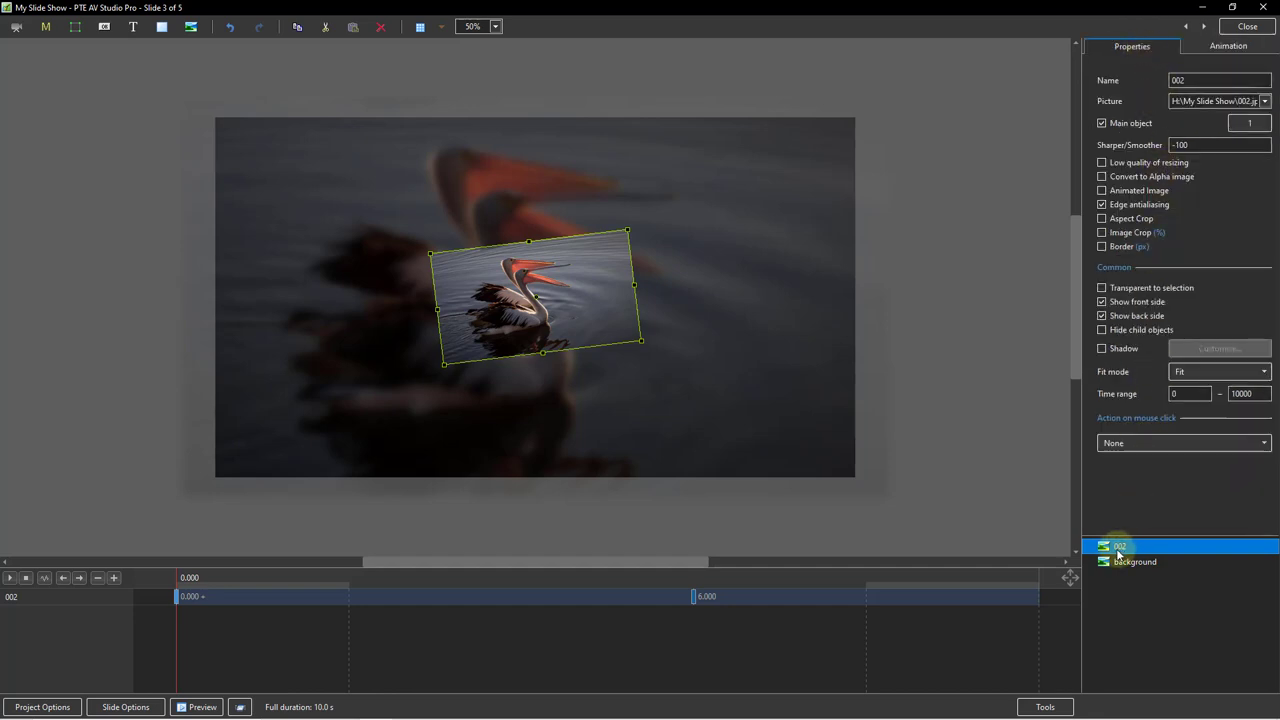
{"action": "left_click", "coordinate": [1103, 247]}
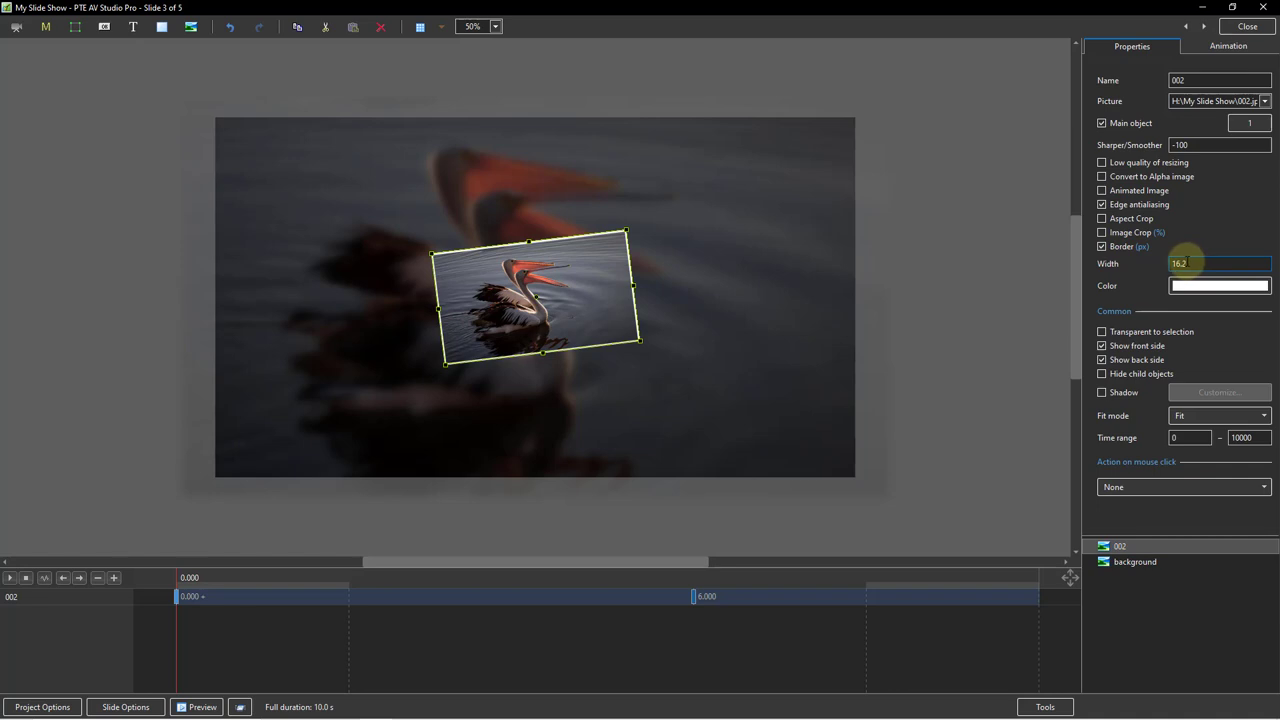
{"action": "left_click_drag", "start_coordinate": [1190, 263], "coordinate": [1148, 262]}
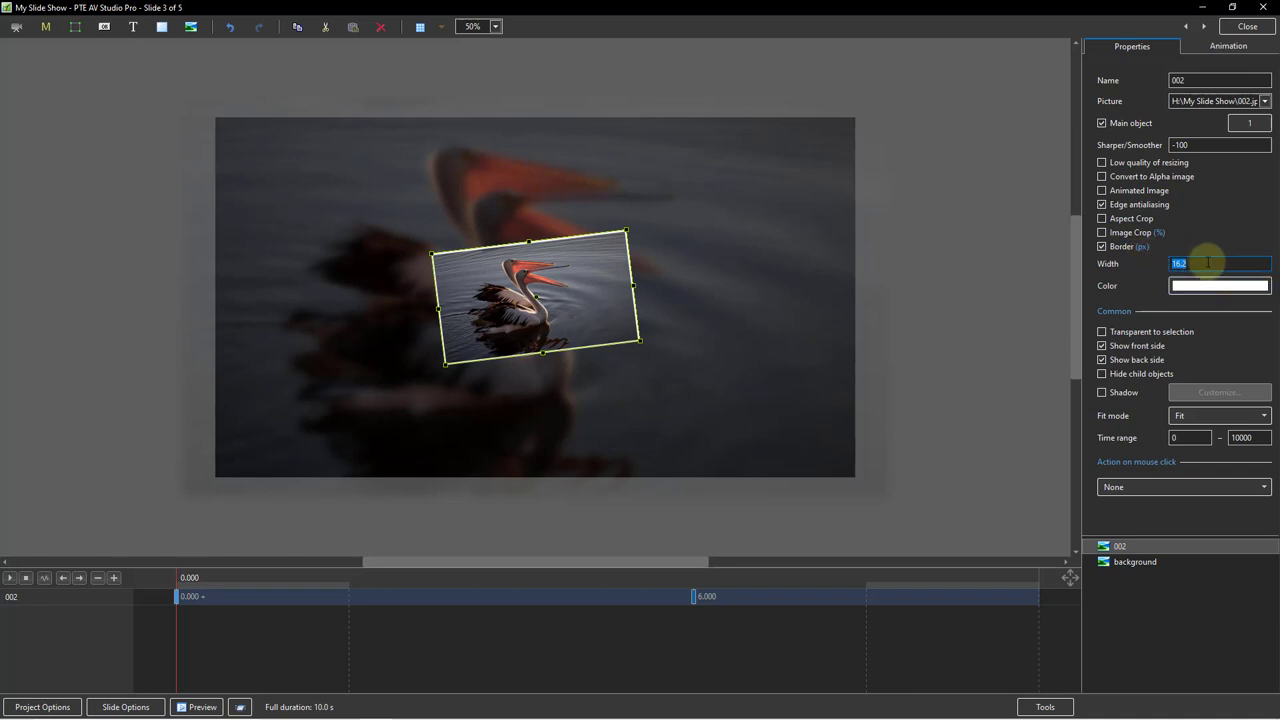
{"action": "type", "text": "10"}
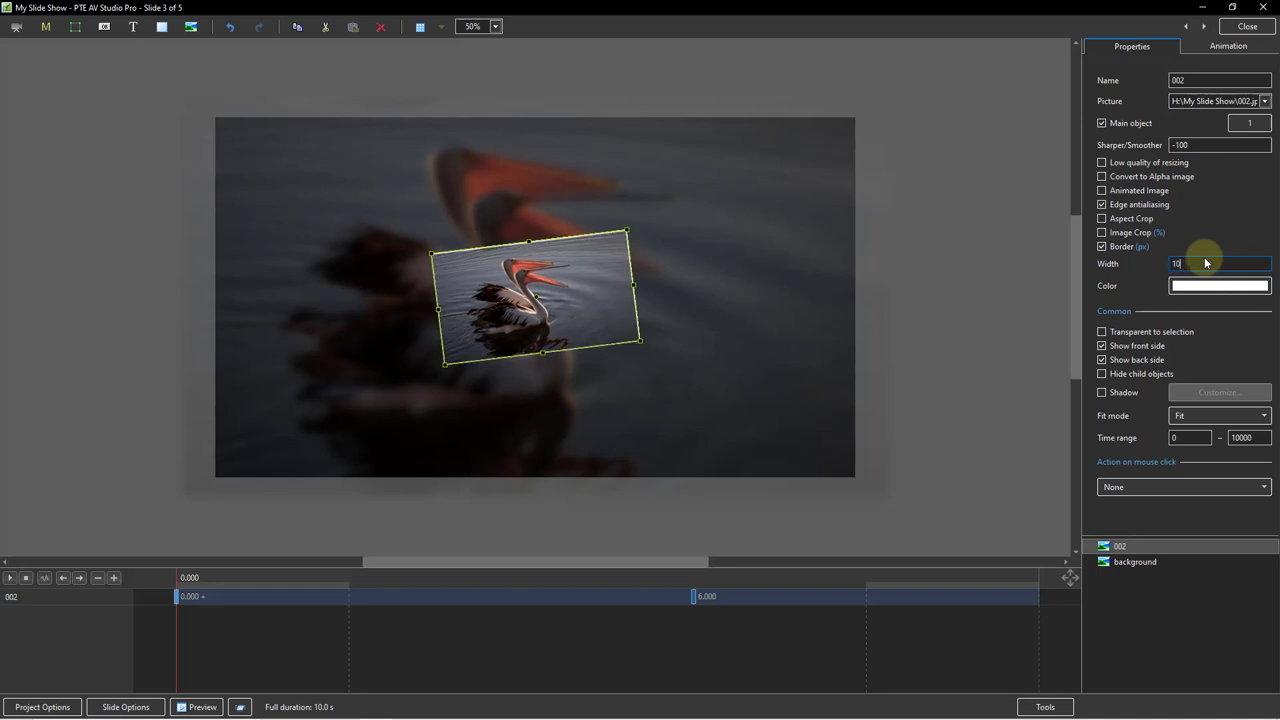
{"action": "left_click", "coordinate": [1207, 287]}
{"action": "left_click", "coordinate": [1197, 290]}
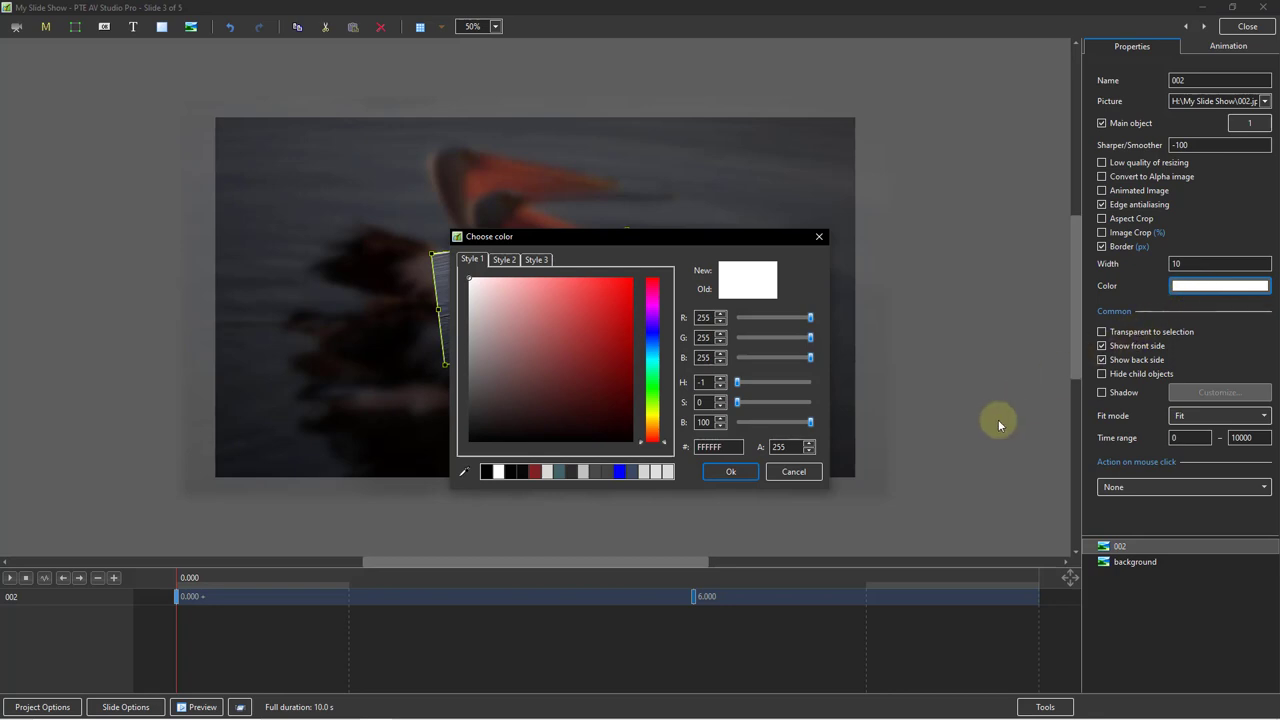
{"action": "left_click", "coordinate": [790, 470]}
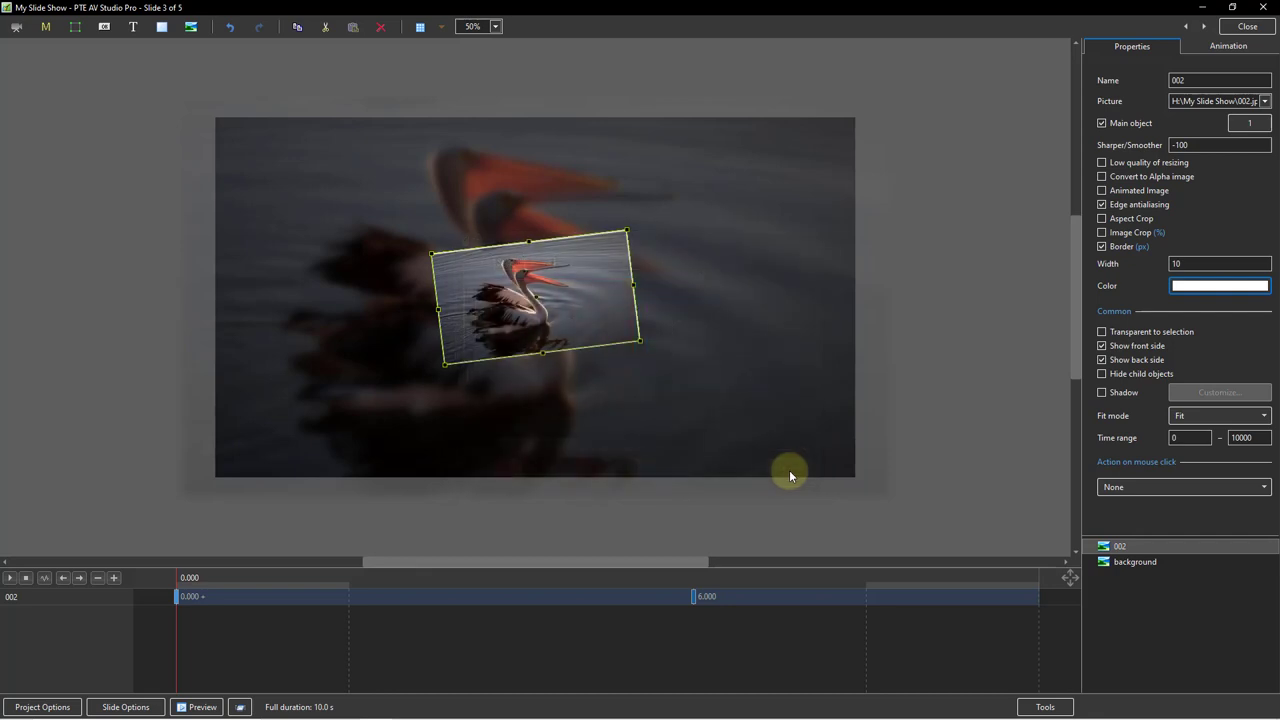
Step: Add a drop shadow to the bordered pelican and preview the slide's animation
{"action": "left_click", "coordinate": [1102, 393]}
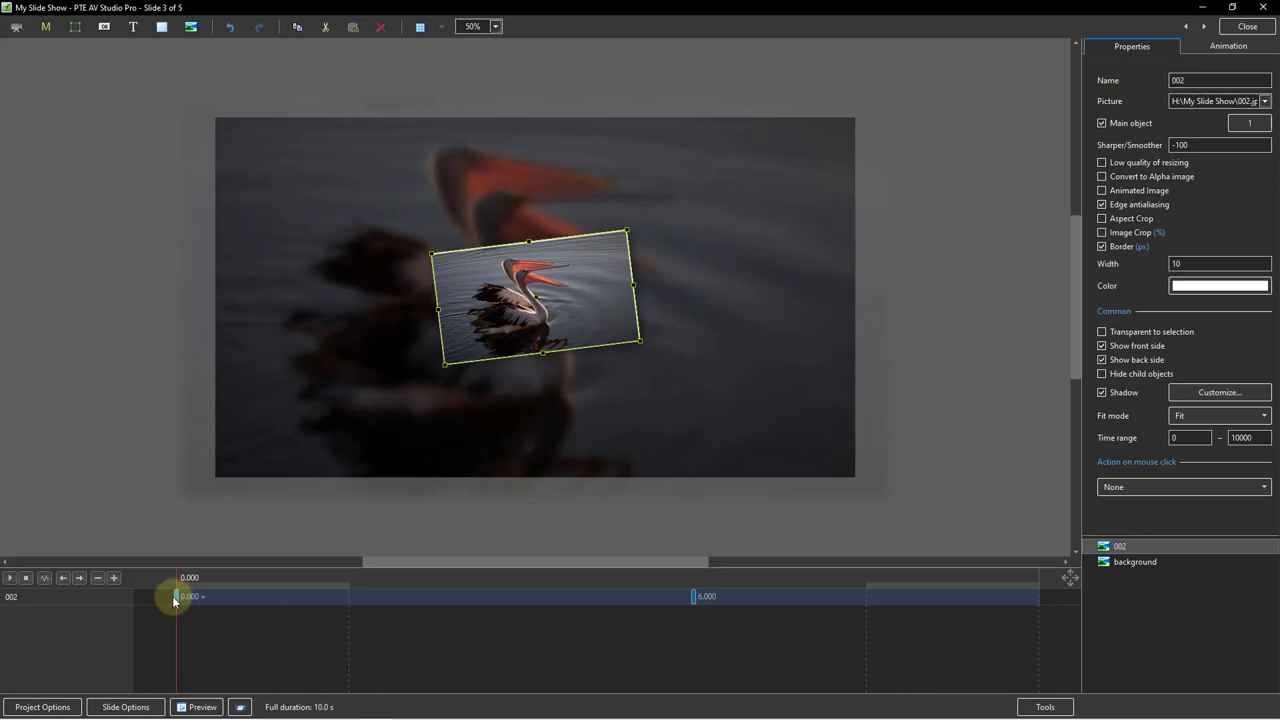
{"action": "left_click", "coordinate": [9, 577]}
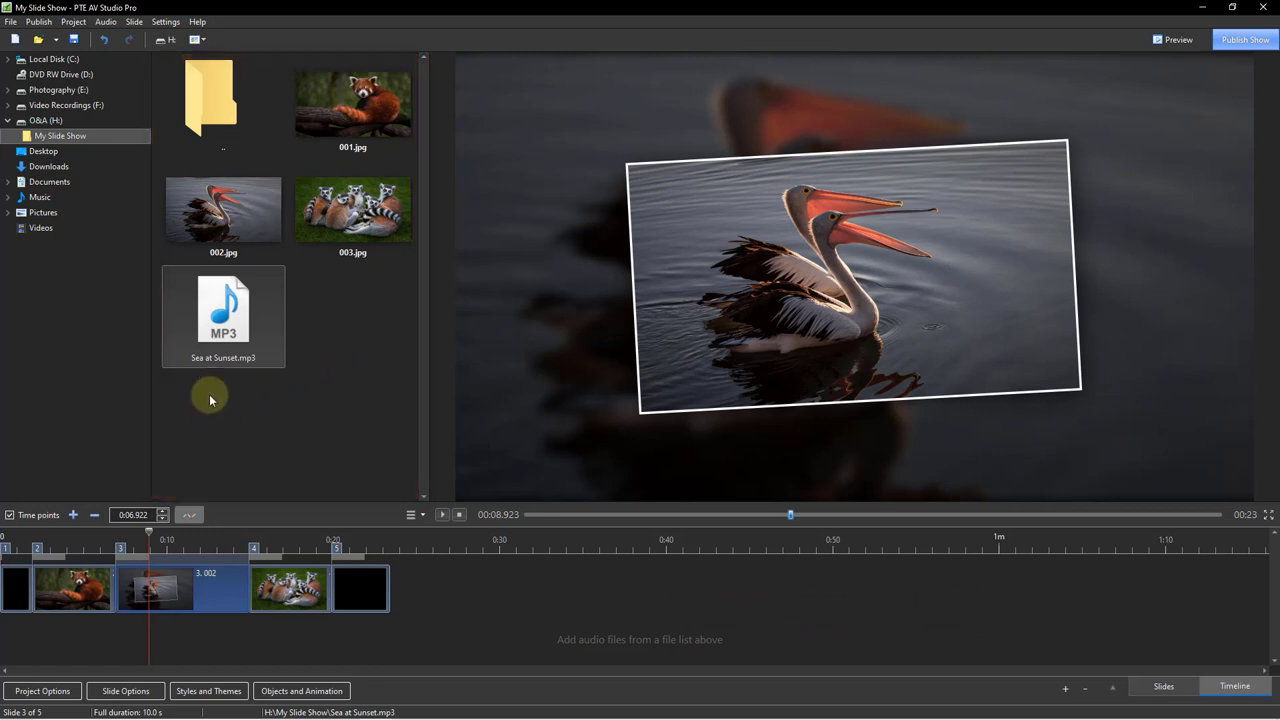
Step: Add Sea at Sunset.mp3 to the timeline as the slideshow's music track
{"action": "left_click_drag", "start_coordinate": [220, 335], "coordinate": [156, 641]}
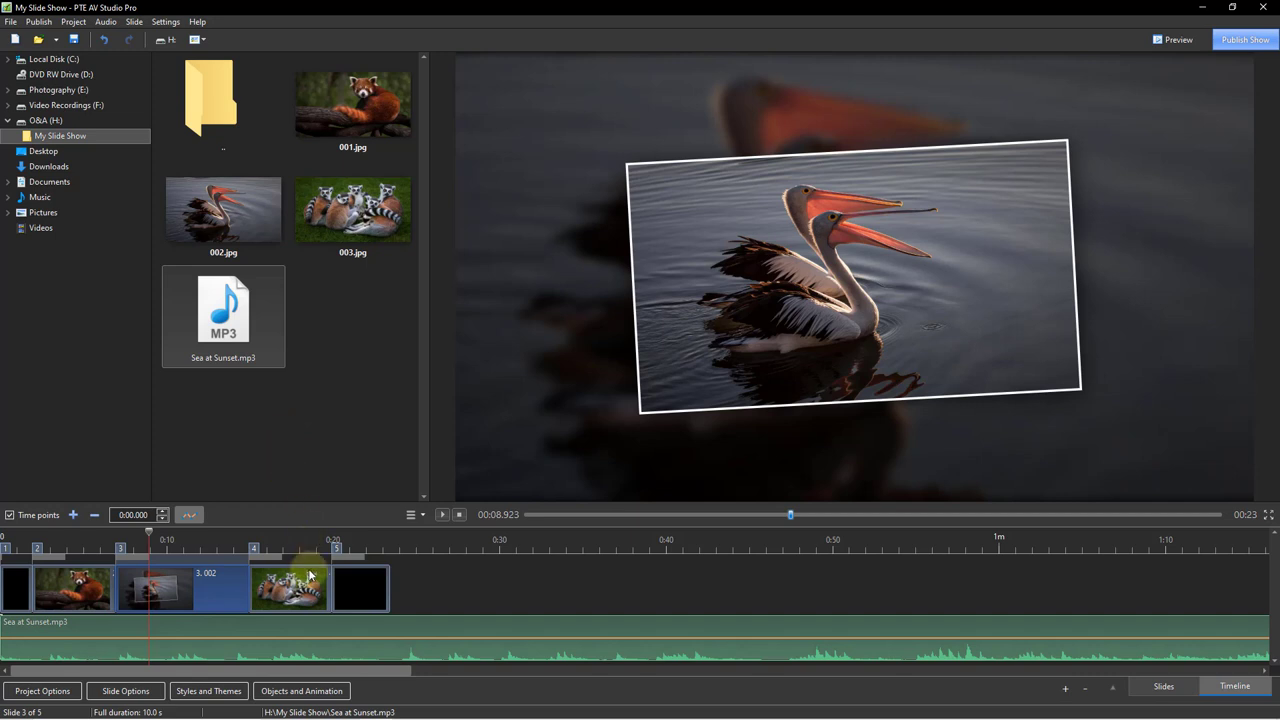
Step: In the pelican slide's object editor, select picture 002 and show the music waveform enlarged beneath its keyframes
{"action": "left_click", "coordinate": [294, 698]}
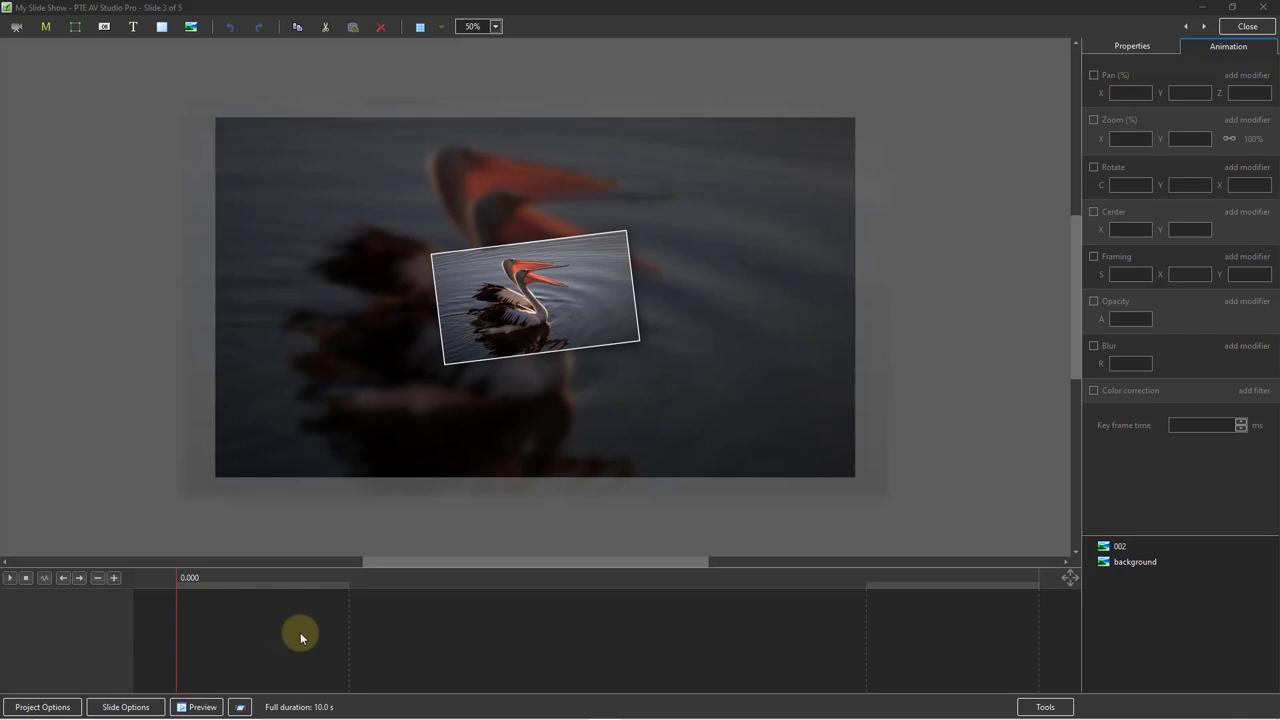
{"action": "left_click", "coordinate": [1118, 548]}
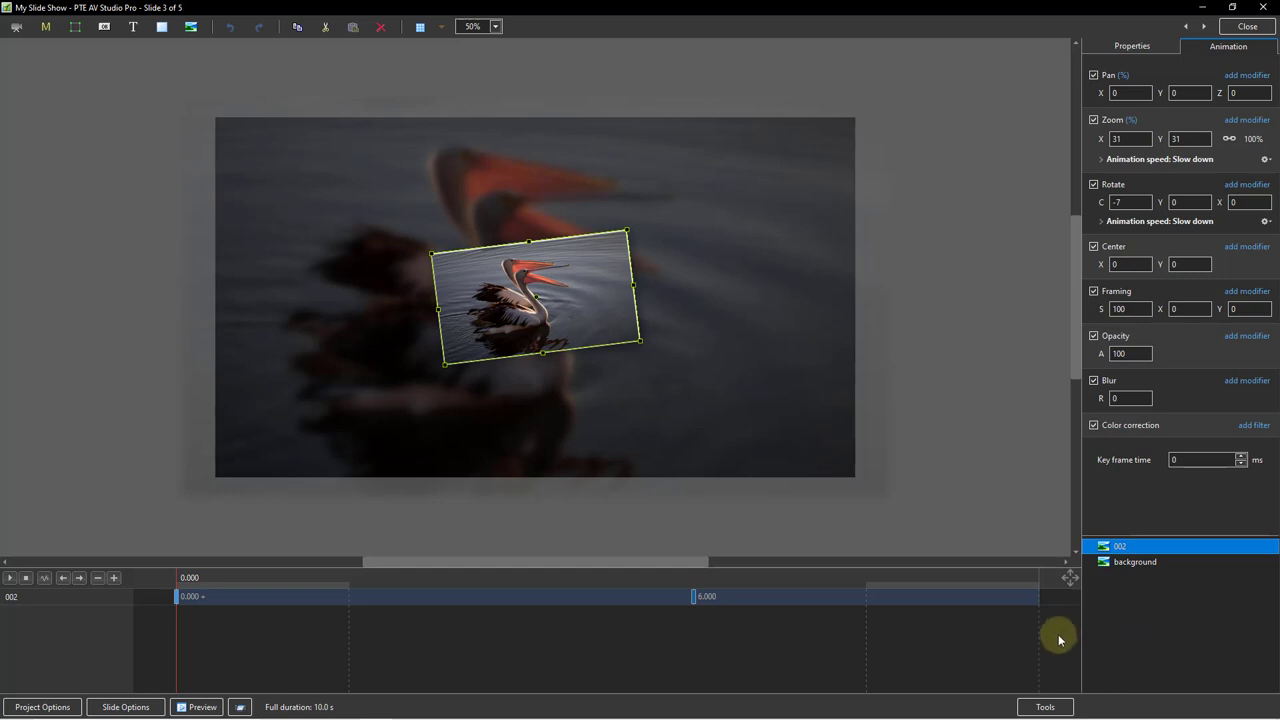
{"action": "left_click", "coordinate": [1045, 708]}
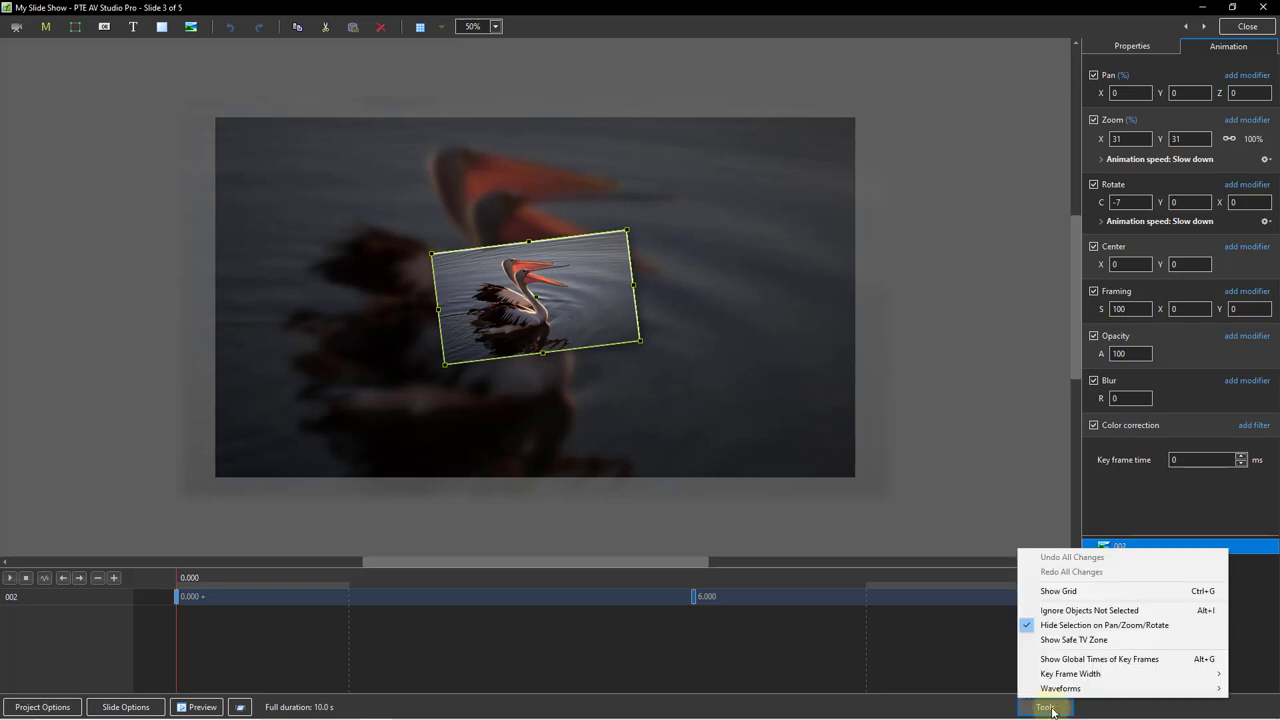
{"action": "mouse_move", "coordinate": [1087, 692]}
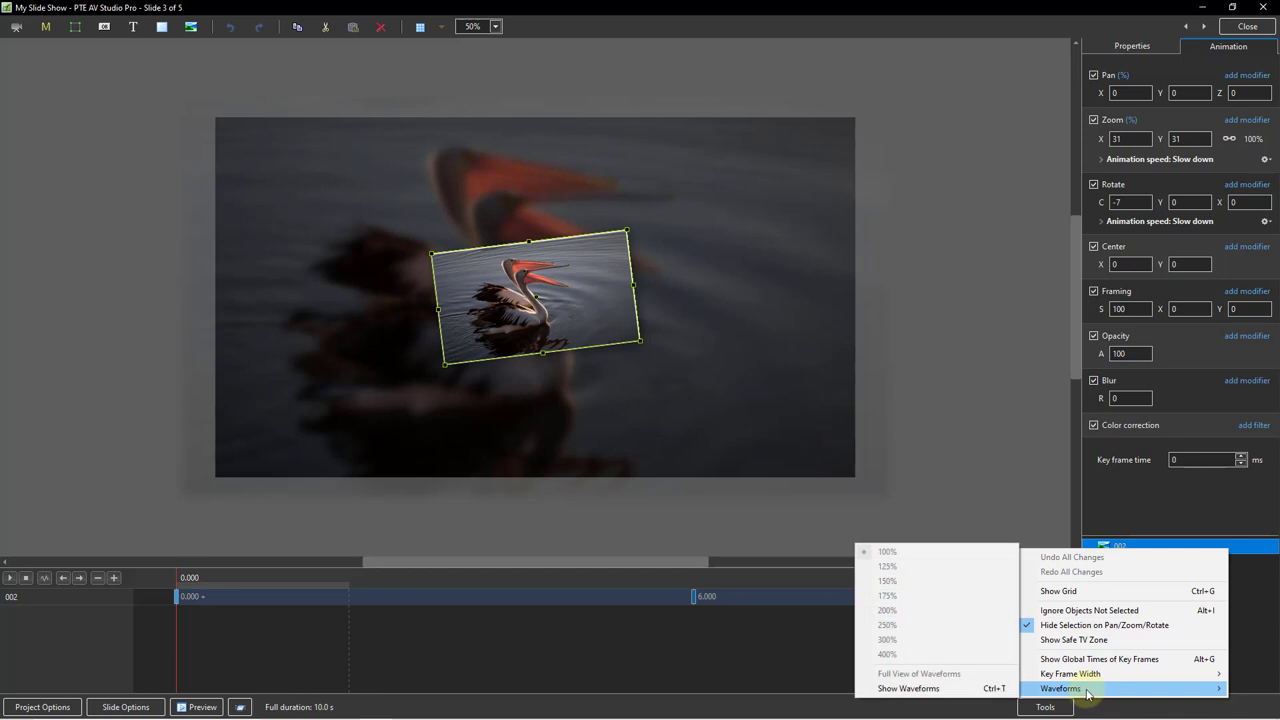
{"action": "left_click", "coordinate": [946, 689]}
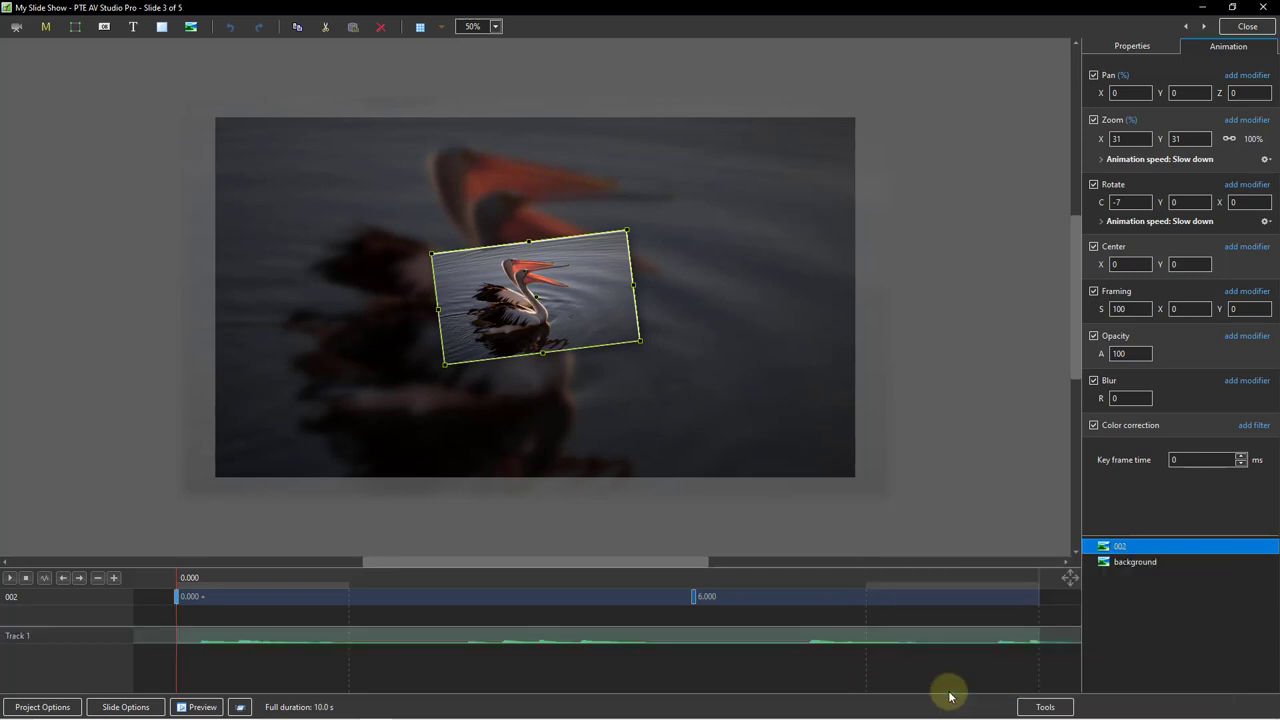
{"action": "left_click", "coordinate": [1036, 708]}
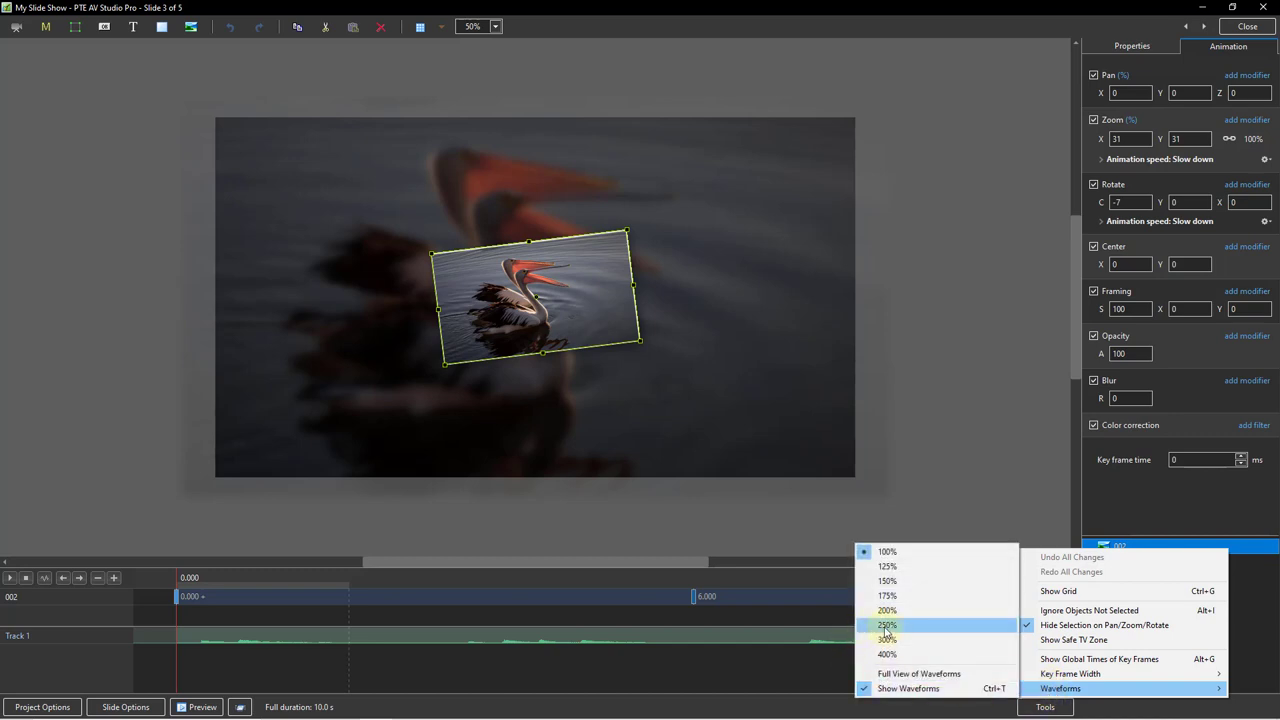
{"action": "left_click", "coordinate": [888, 612]}
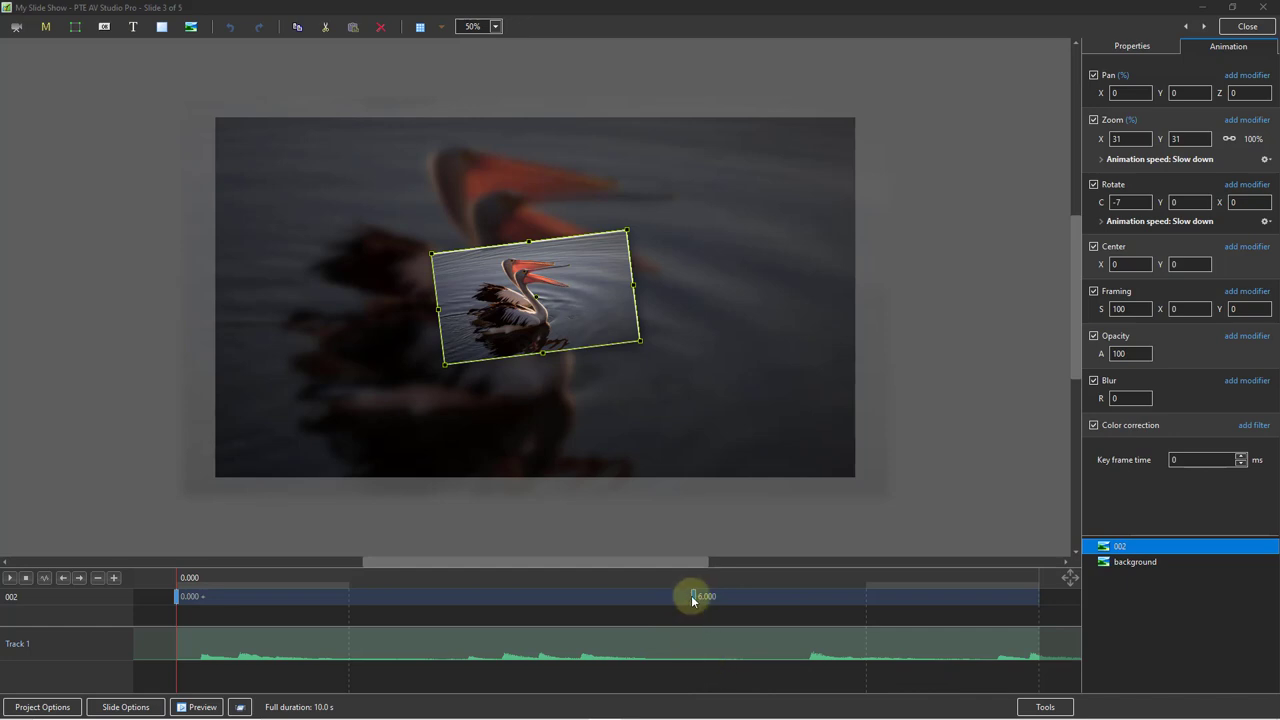
Step: Move the pelican's second keyframe onto a music beat, then set its time back to exactly 6000 ms
{"action": "left_click_drag", "start_coordinate": [693, 598], "coordinate": [810, 603]}
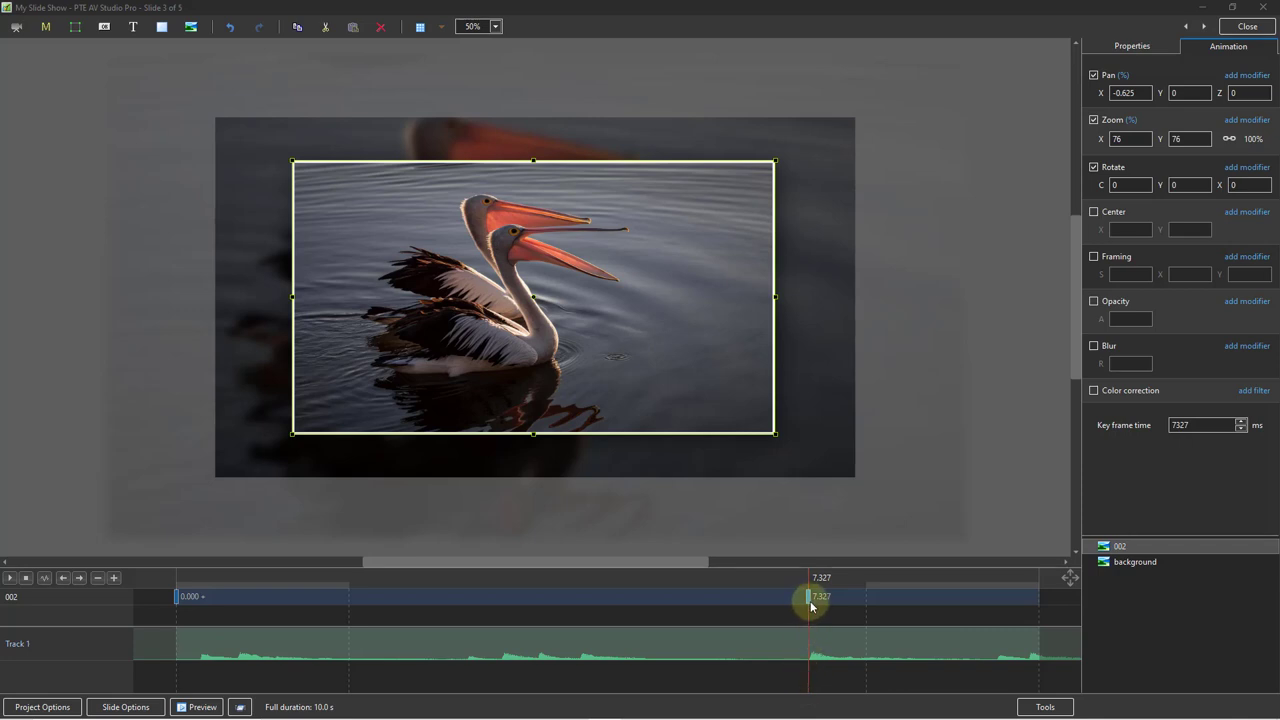
{"action": "left_click", "coordinate": [1188, 428]}
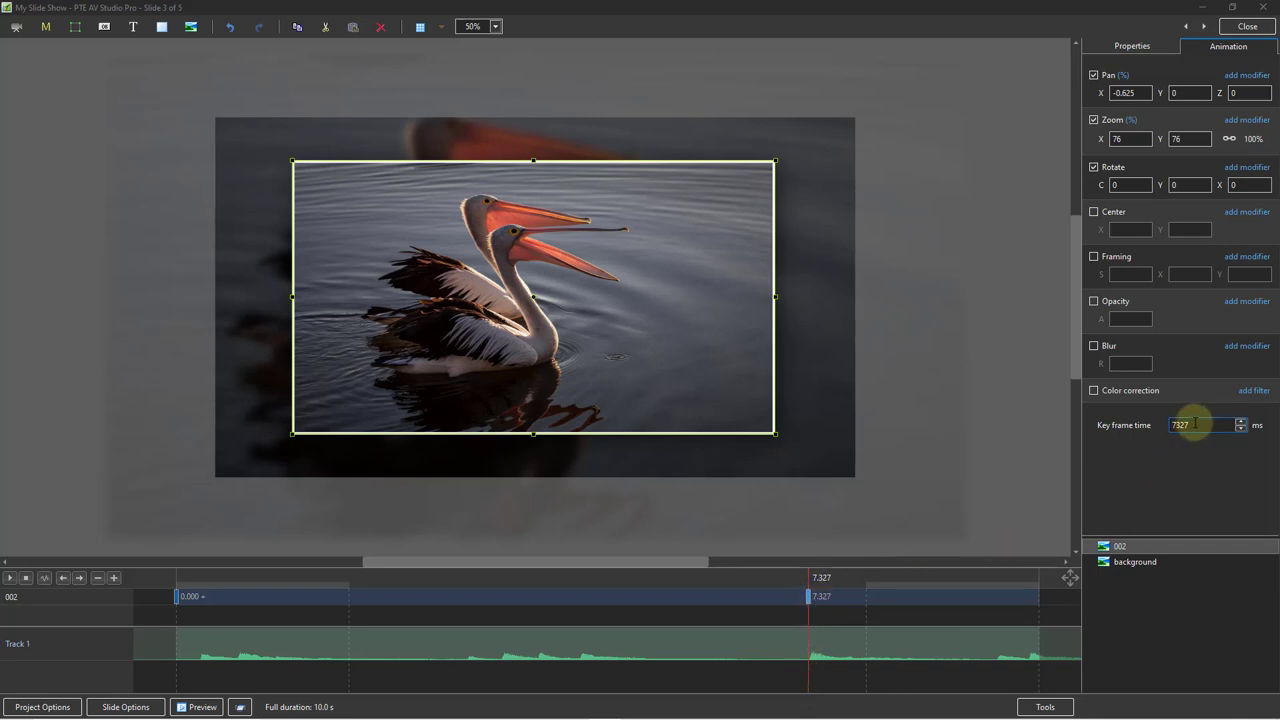
{"action": "double_click", "coordinate": [1192, 425]}
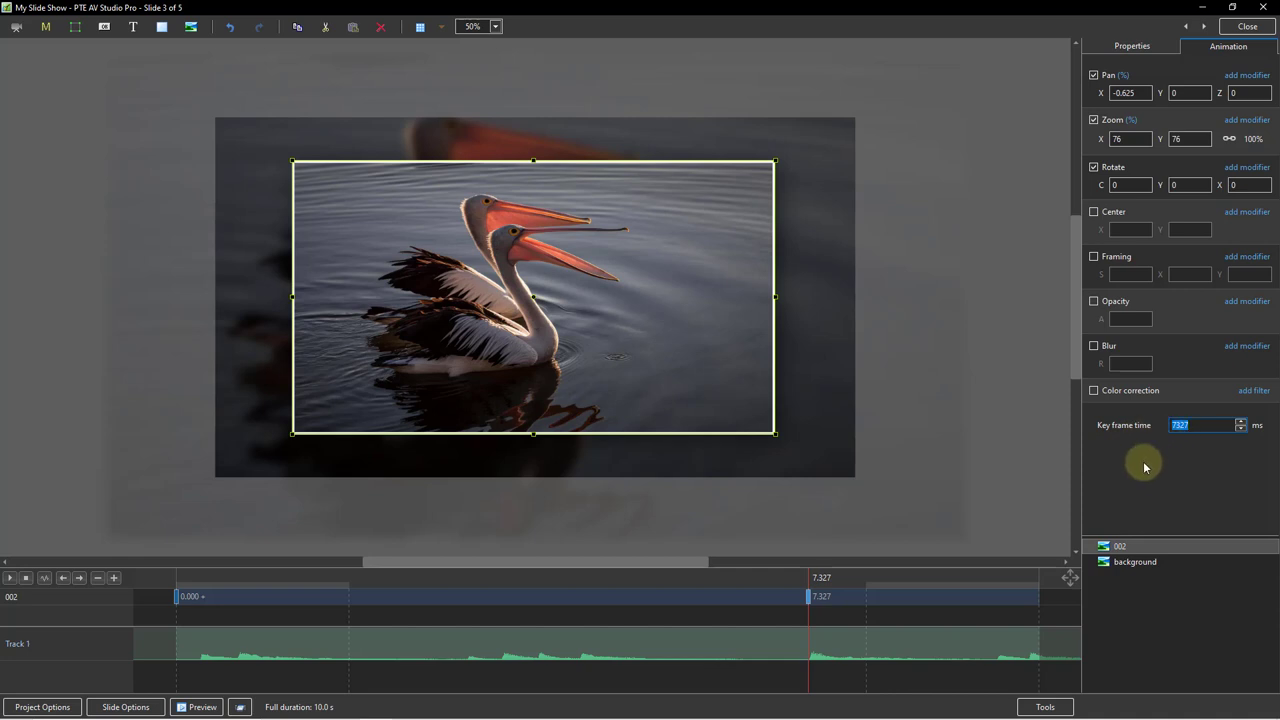
{"action": "type", "text": "6000"}
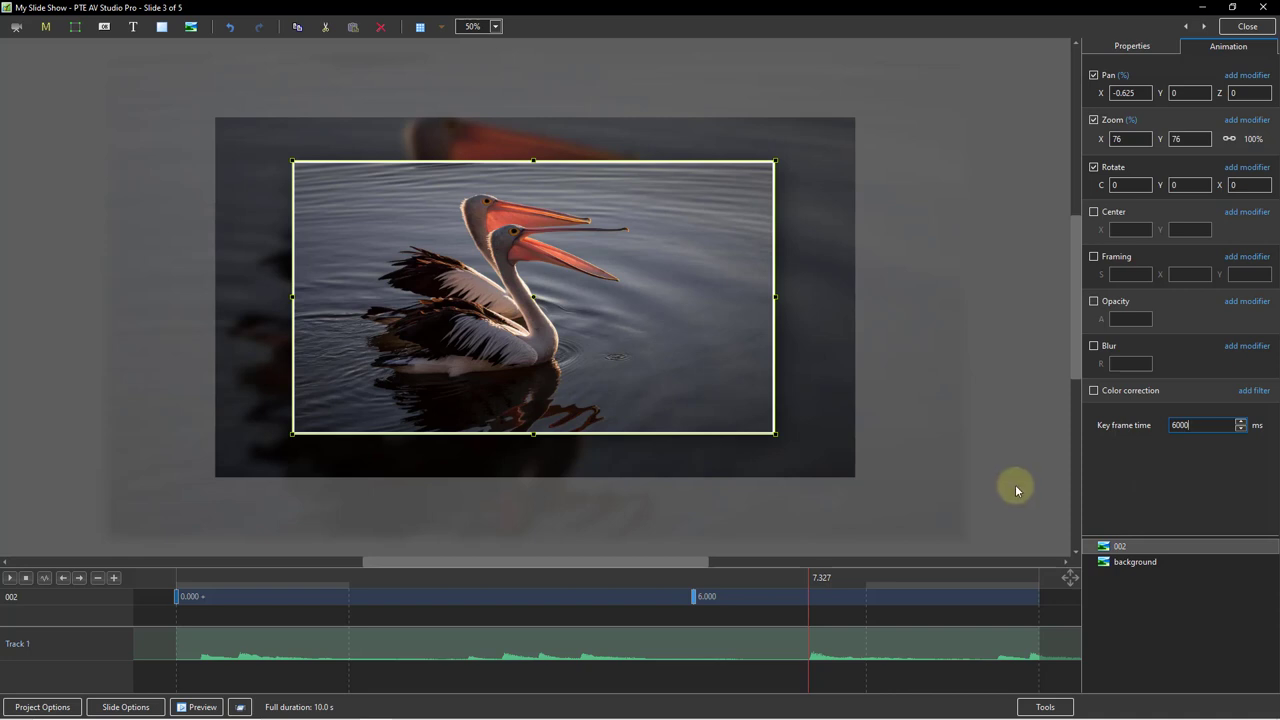
Step: Select the background and pelican 002 objects together so both keyframe bars show
{"action": "left_click", "coordinate": [1134, 566]}
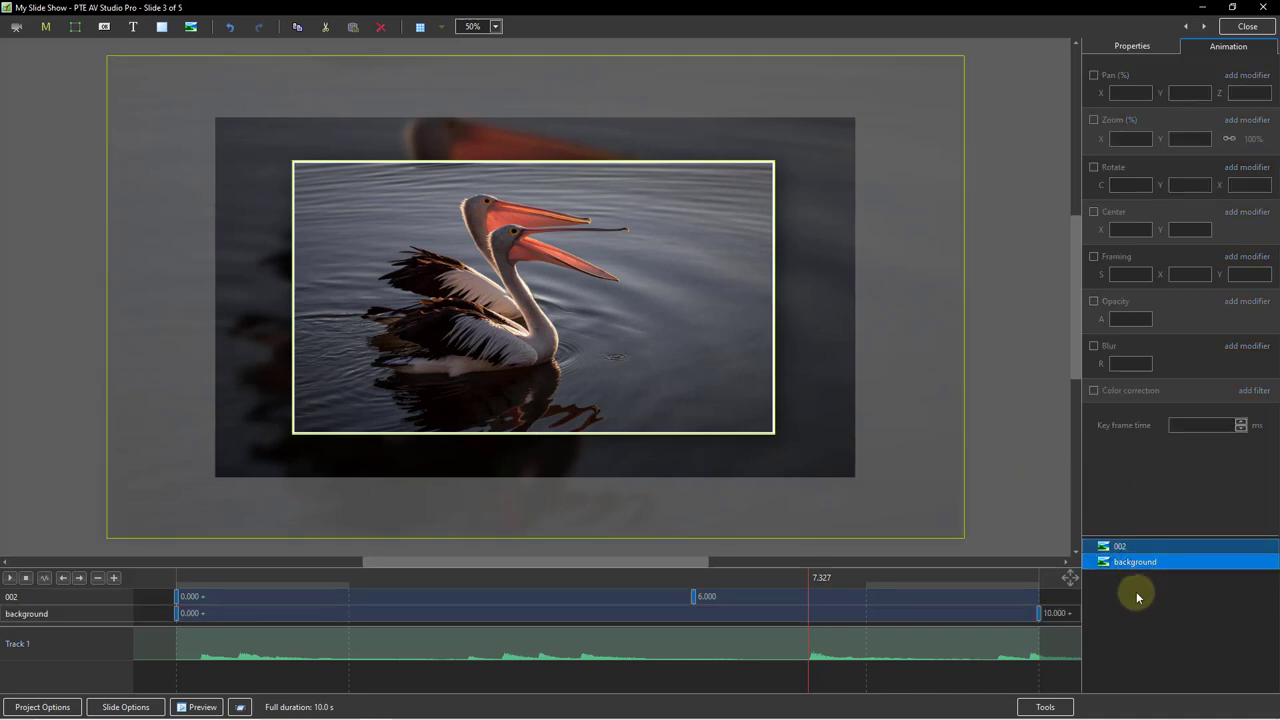
{"action": "left_click", "coordinate": [1121, 547], "text": "ctrl"}
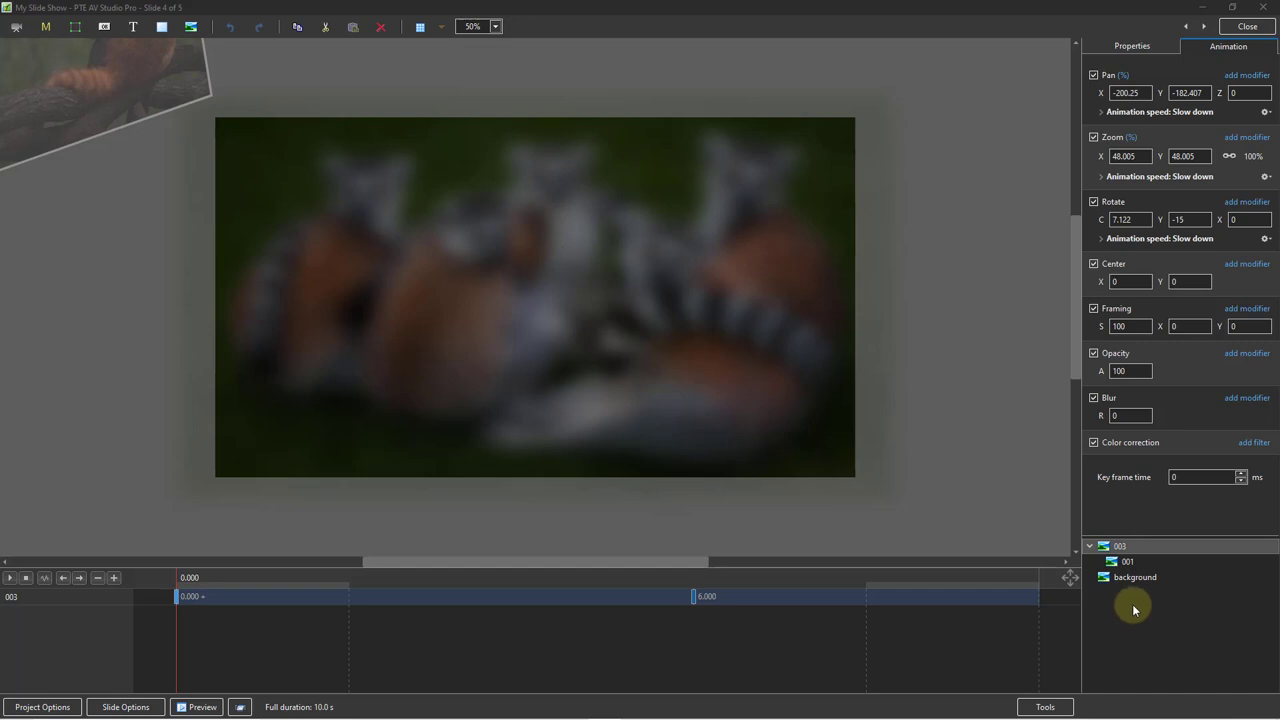
{"action": "left_click", "coordinate": [1118, 547]}
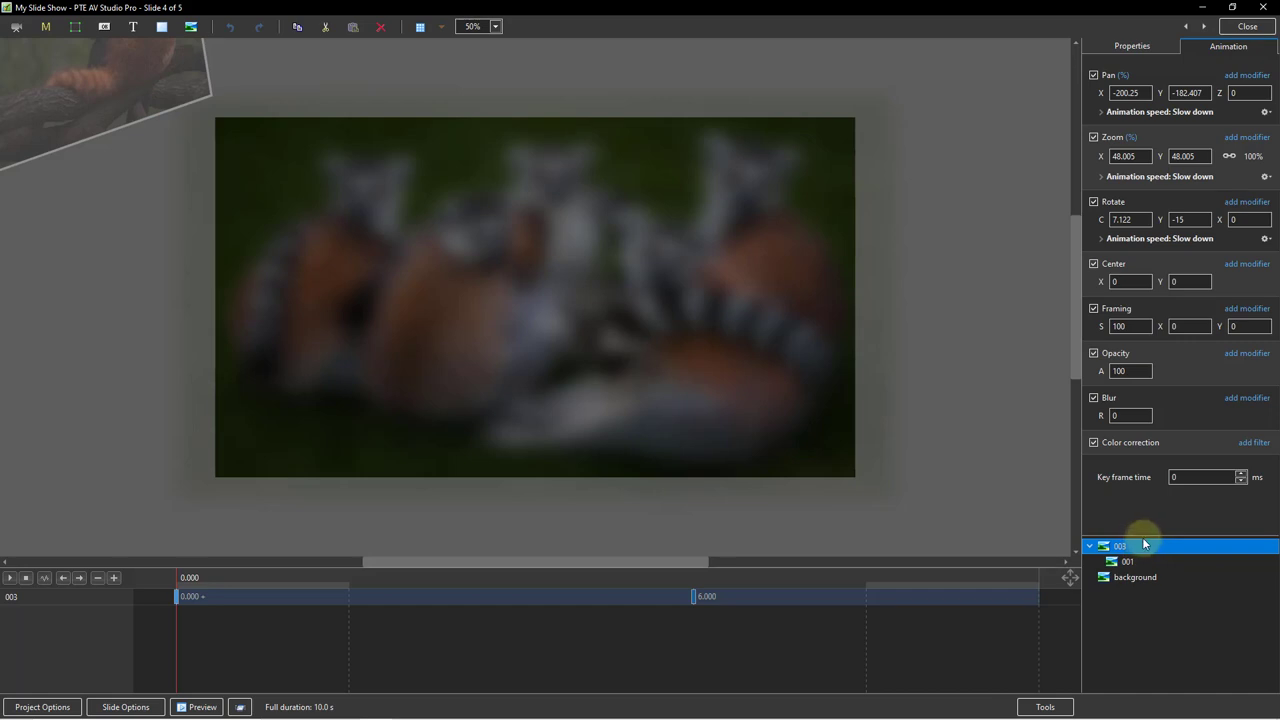
{"action": "right_click", "coordinate": [1142, 545]}
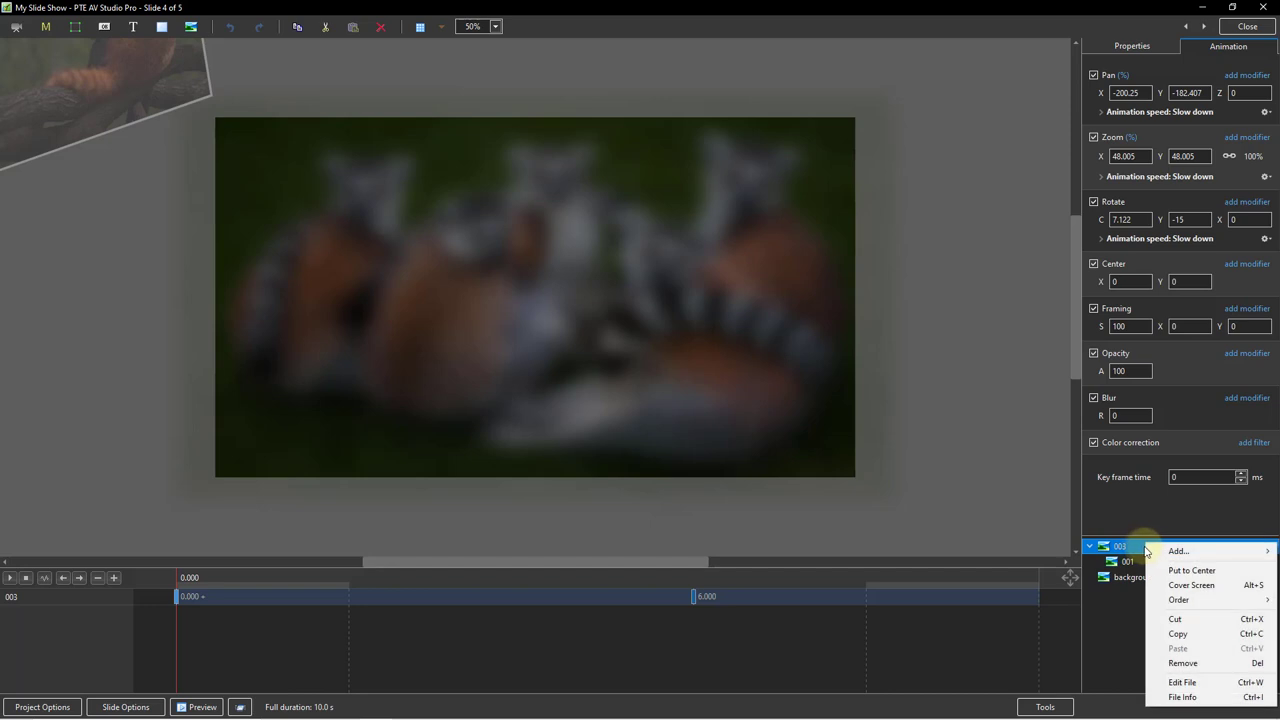
{"action": "mouse_move", "coordinate": [1167, 557]}
{"action": "left_click", "coordinate": [1117, 654]}
{"action": "left_click", "coordinate": [1115, 546]}
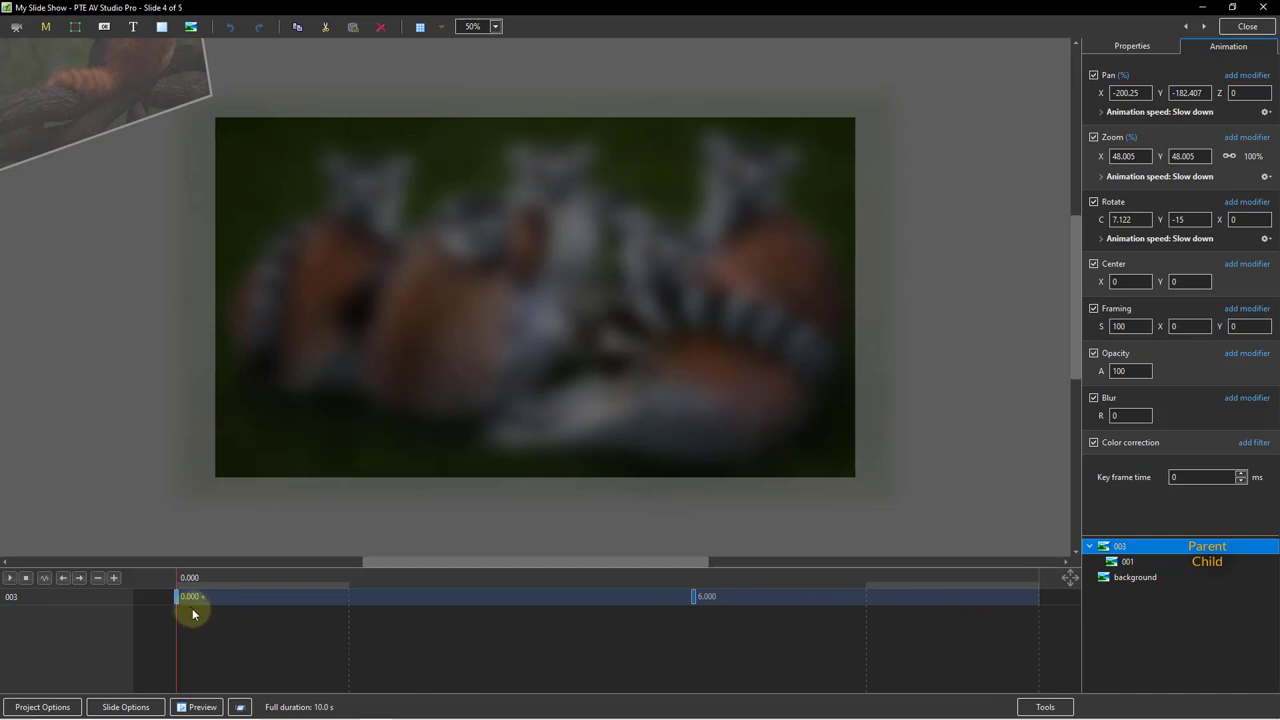
Step: Preview slide 4's lemur and red panda animation, then select the red panda child object 001
{"action": "left_click", "coordinate": [10, 579]}
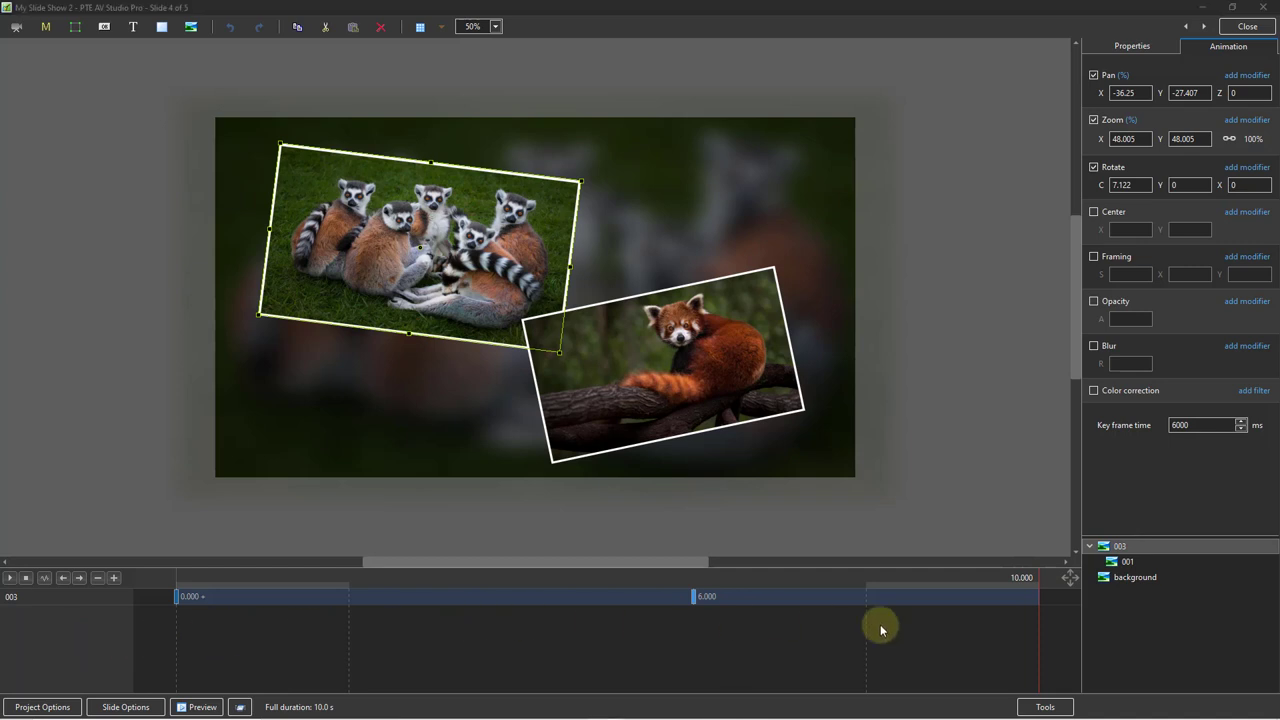
{"action": "left_click", "coordinate": [1127, 561]}
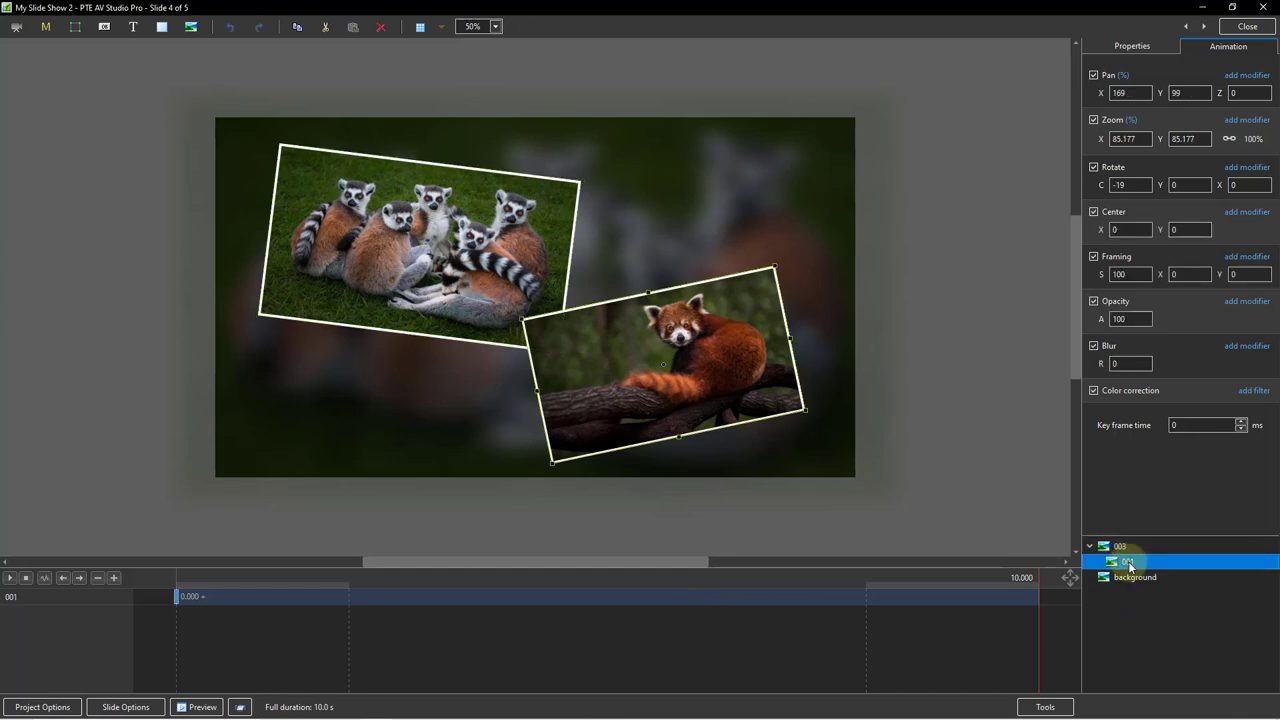